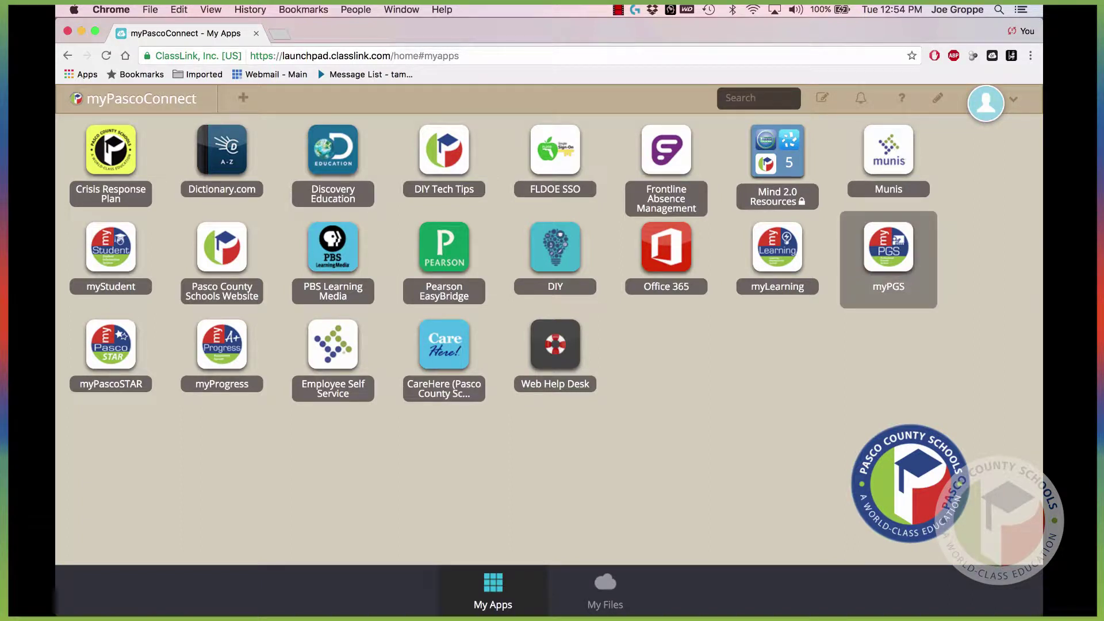
Open myPGS, go to the course proposal area and start a new instructor led course.
{"action": "left_click", "coordinate": [889, 253]}
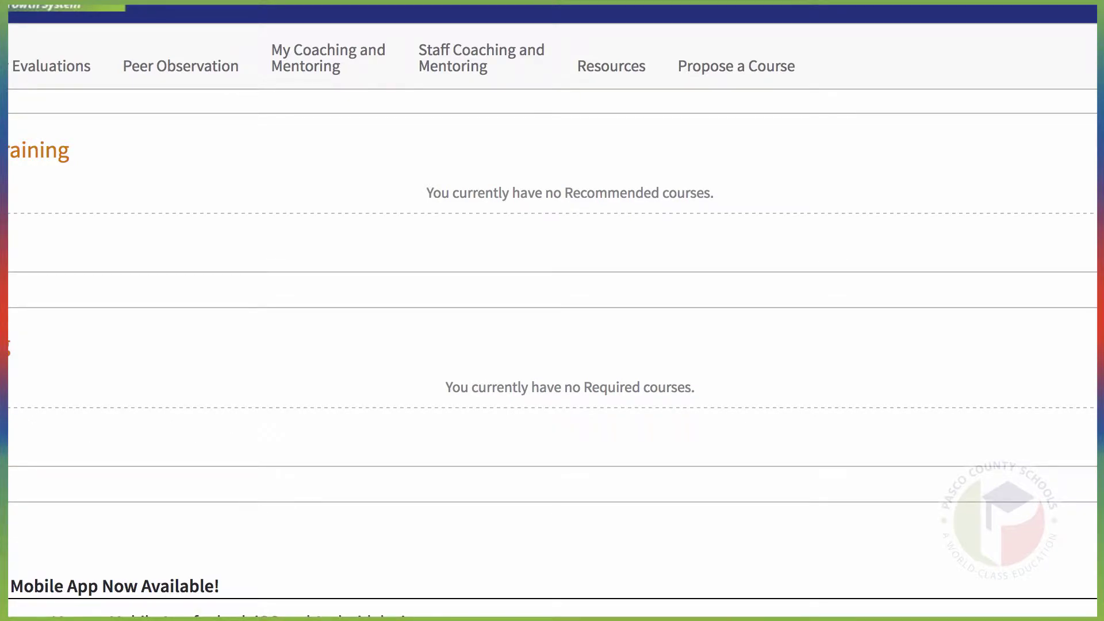
{"action": "left_click", "coordinate": [732, 69]}
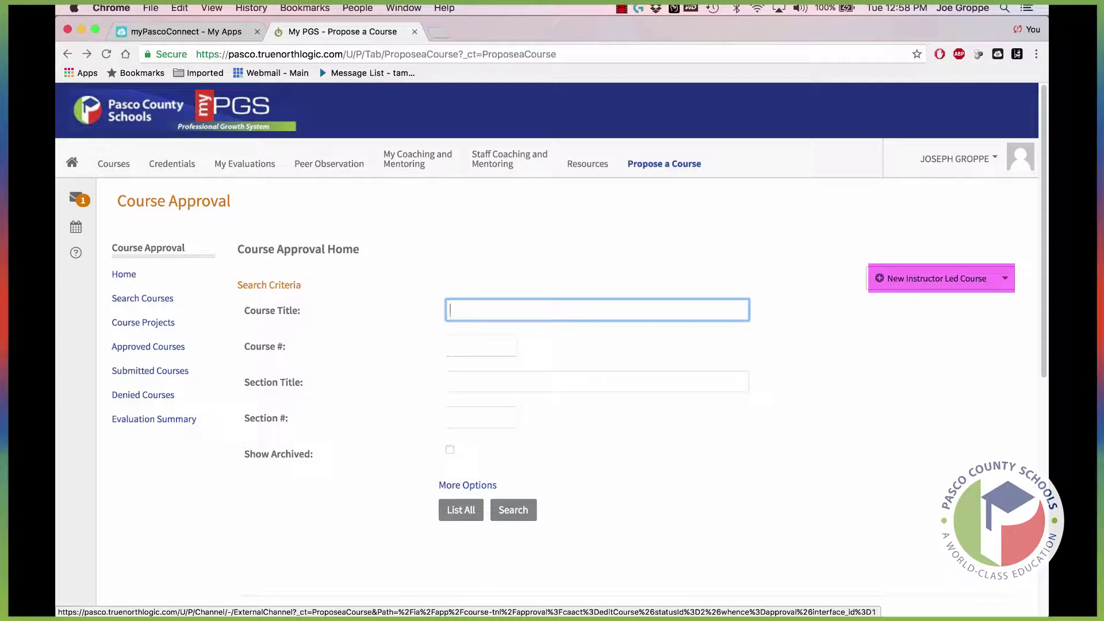
{"action": "left_click", "coordinate": [896, 282]}
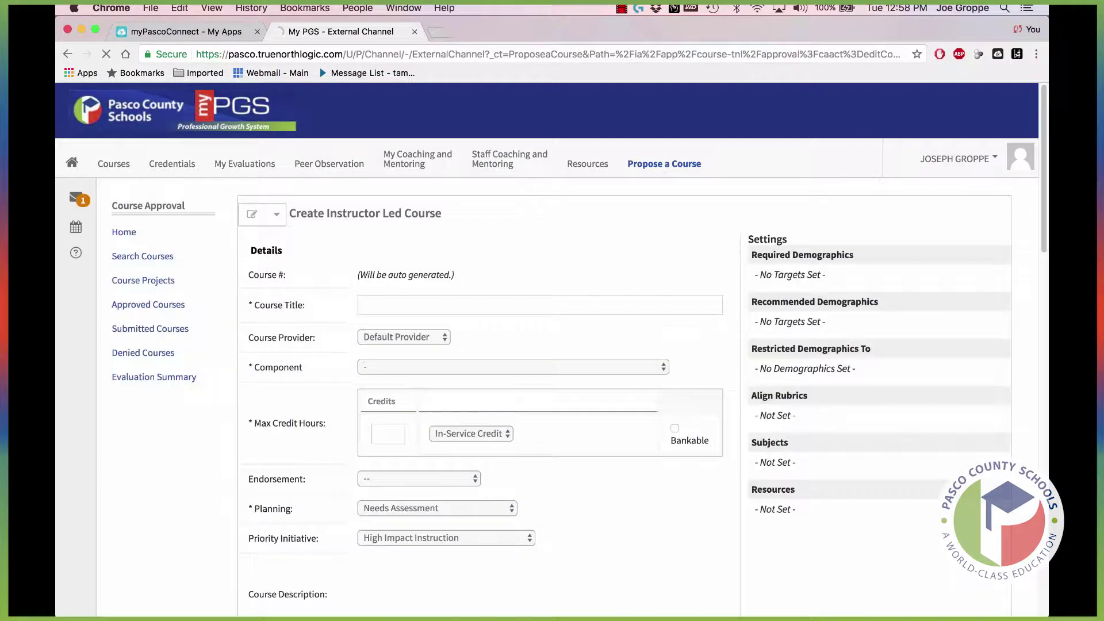
Title the course "mypgs training" and choose Default Provider as the course provider.
{"action": "left_click", "coordinate": [498, 305]}
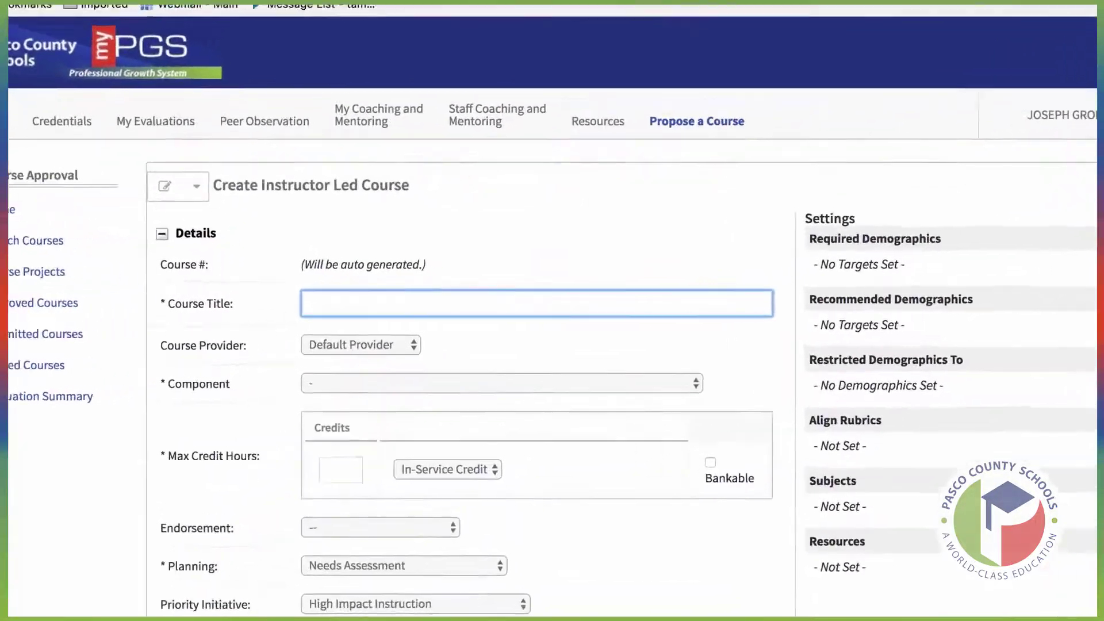
{"action": "type", "text": "mypg"}
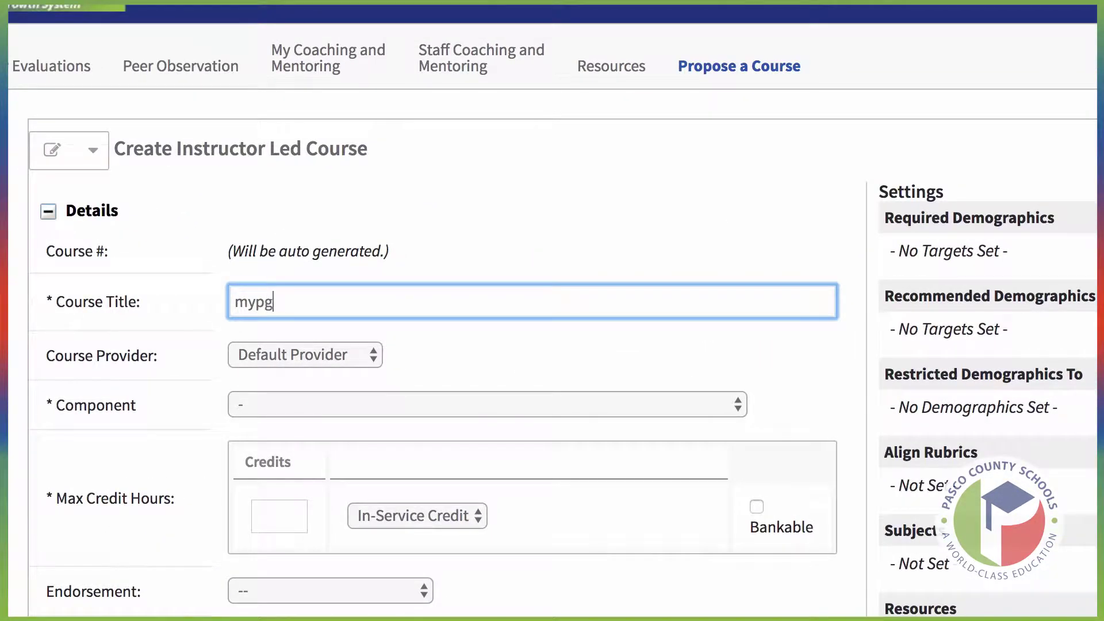
{"action": "type", "text": "s training"}
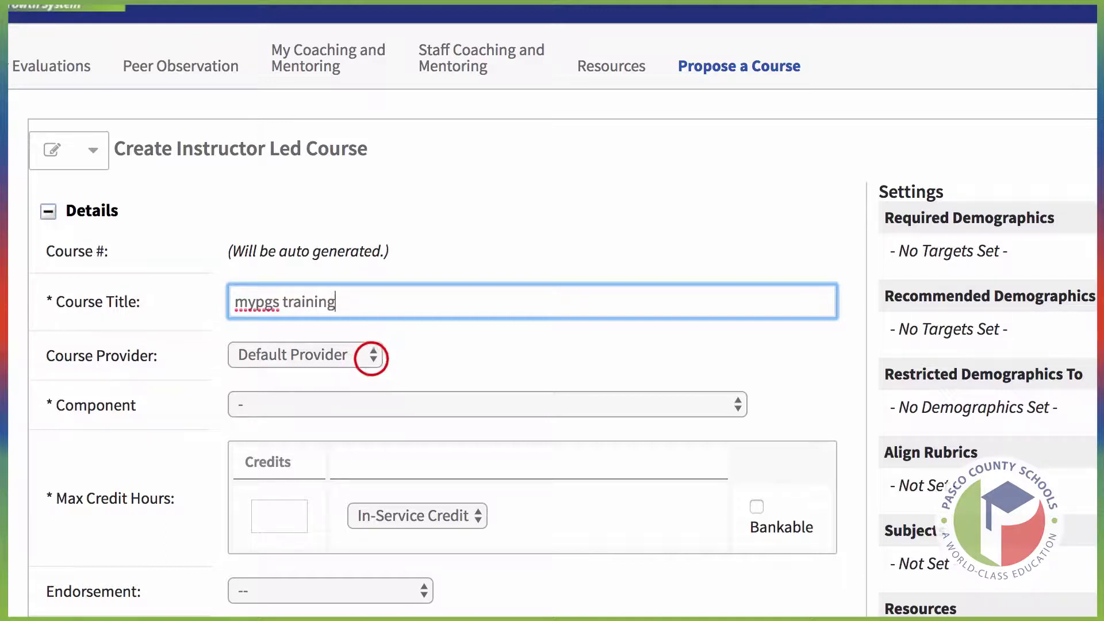
{"action": "left_click", "coordinate": [373, 356]}
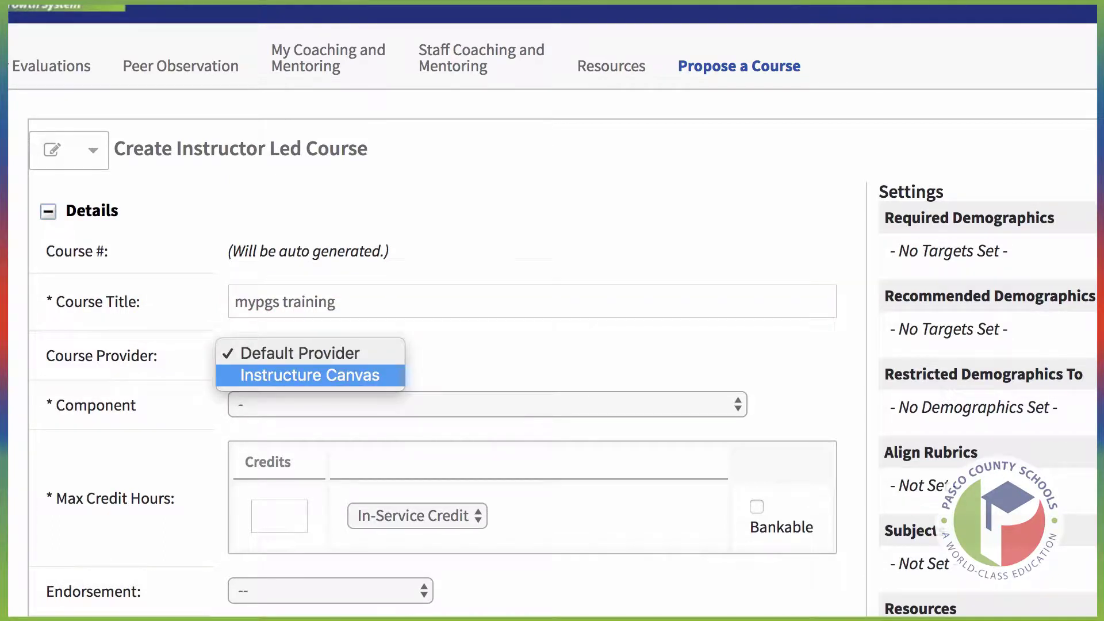
{"action": "left_click", "coordinate": [333, 375]}
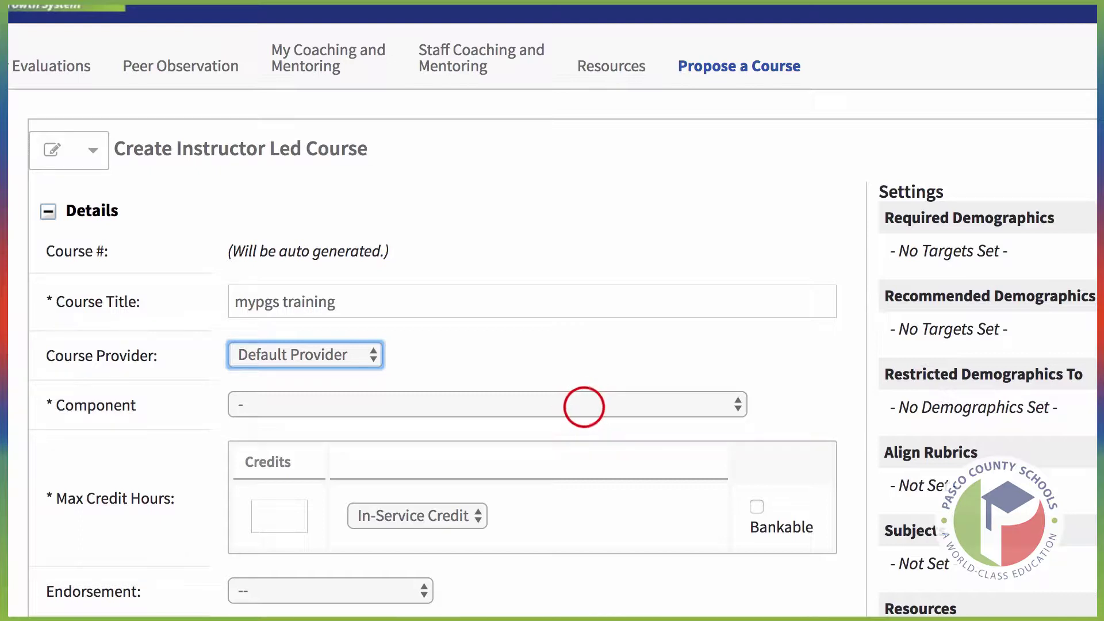
Set the course component to "3100001: ESE Technology Training" and review its objectives and other details.
{"action": "left_click", "coordinate": [584, 406]}
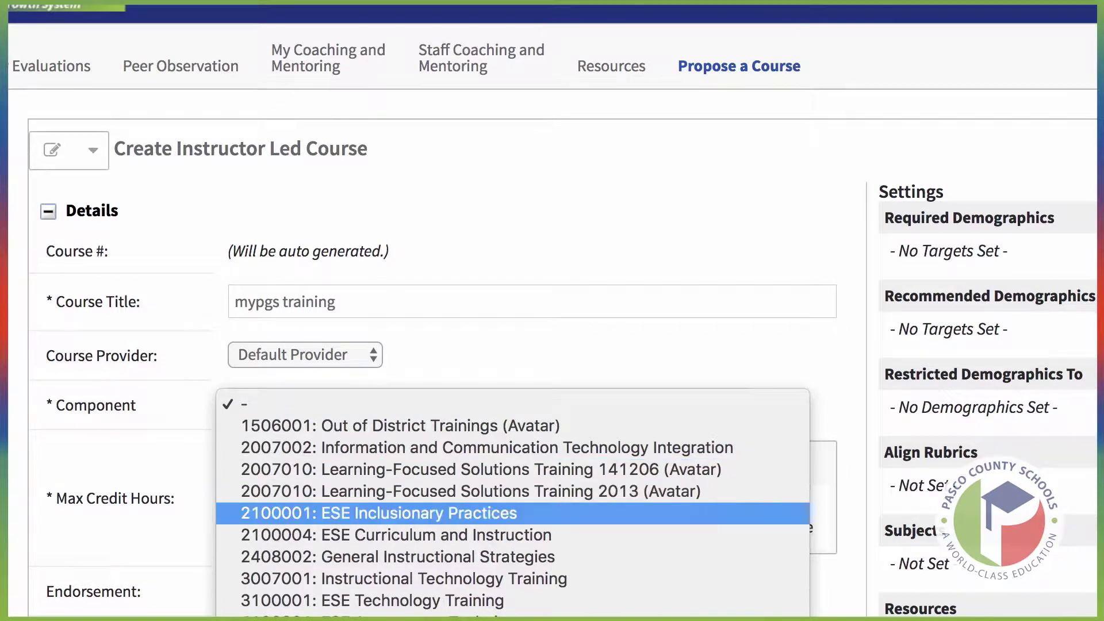
{"action": "left_click", "coordinate": [563, 596]}
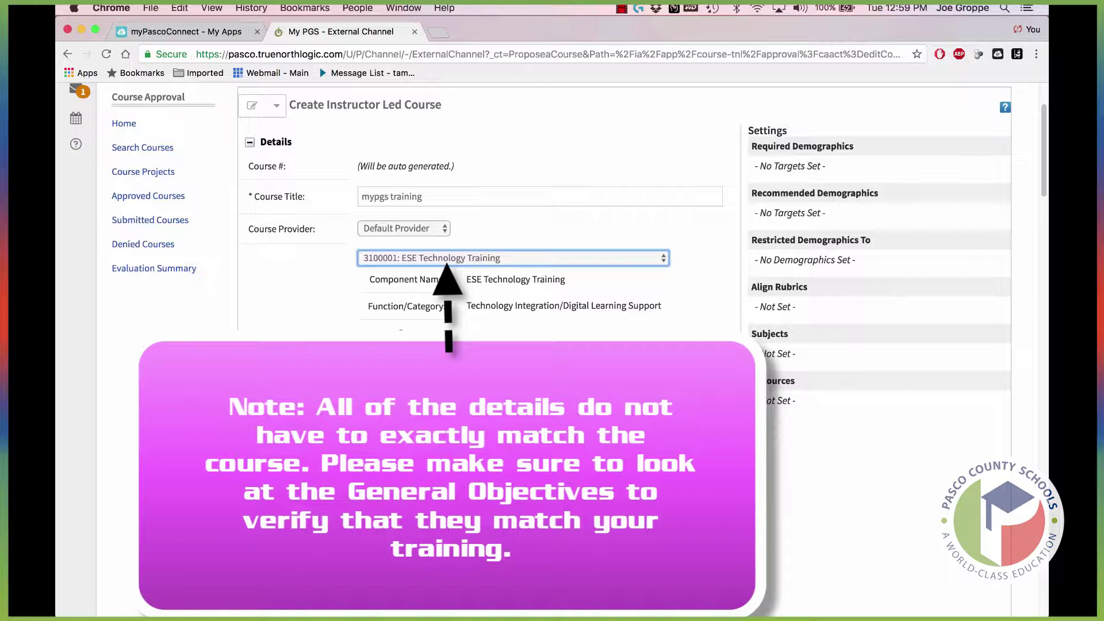
{"action": "scroll", "coordinate": [541, 345], "scroll_direction": "down", "scroll_amount": 1}
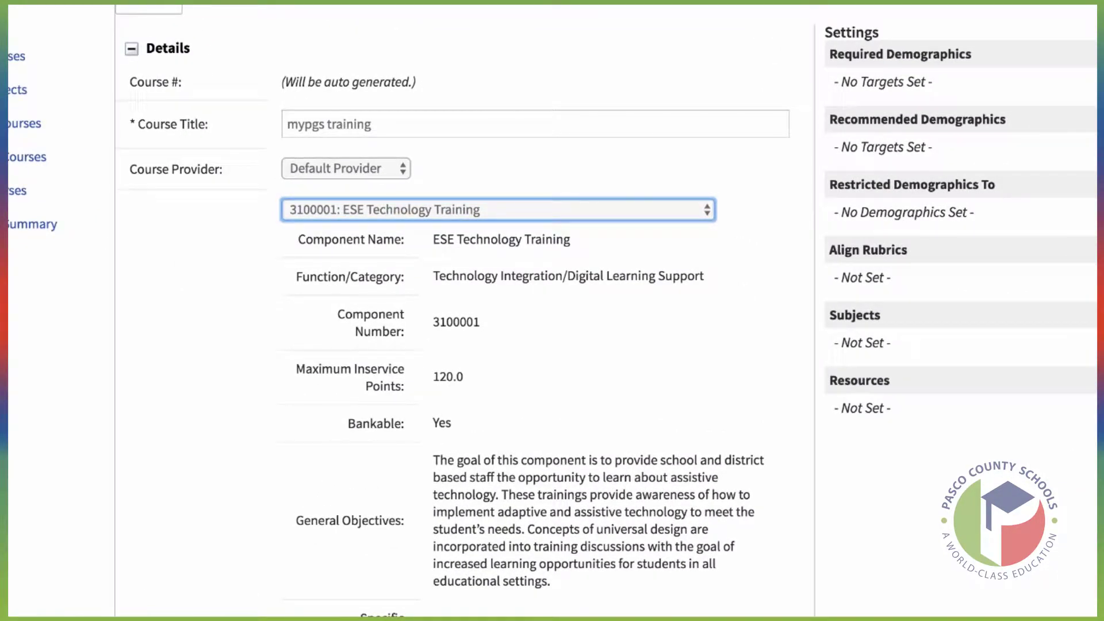
{"action": "scroll", "coordinate": [552, 310], "scroll_direction": "down", "scroll_amount": 3}
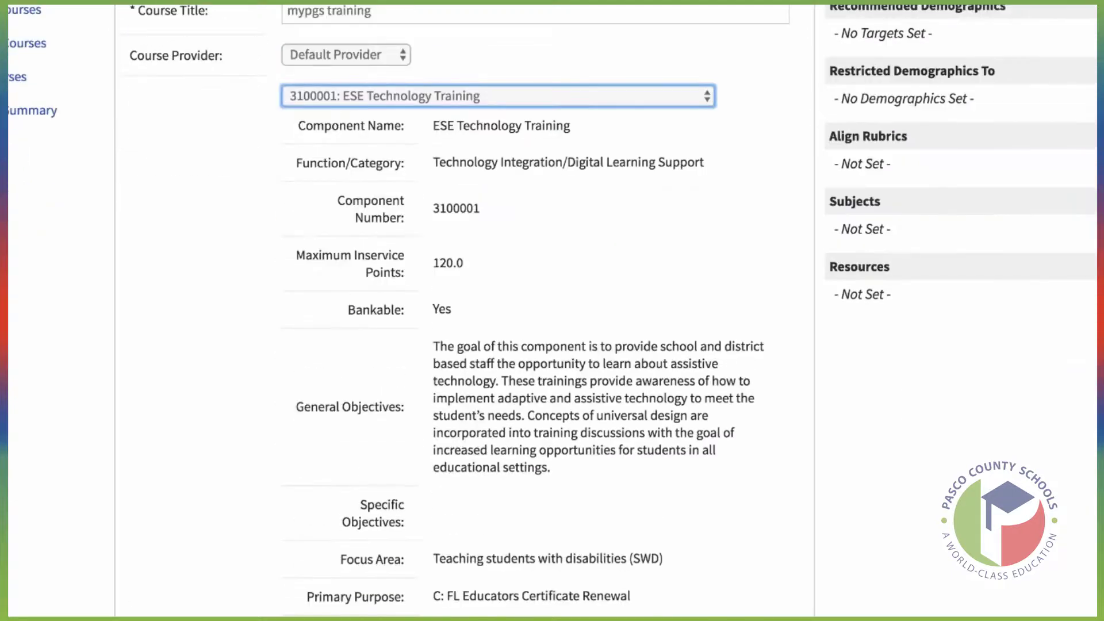
{"action": "scroll", "coordinate": [553, 310], "scroll_direction": "down", "scroll_amount": 10}
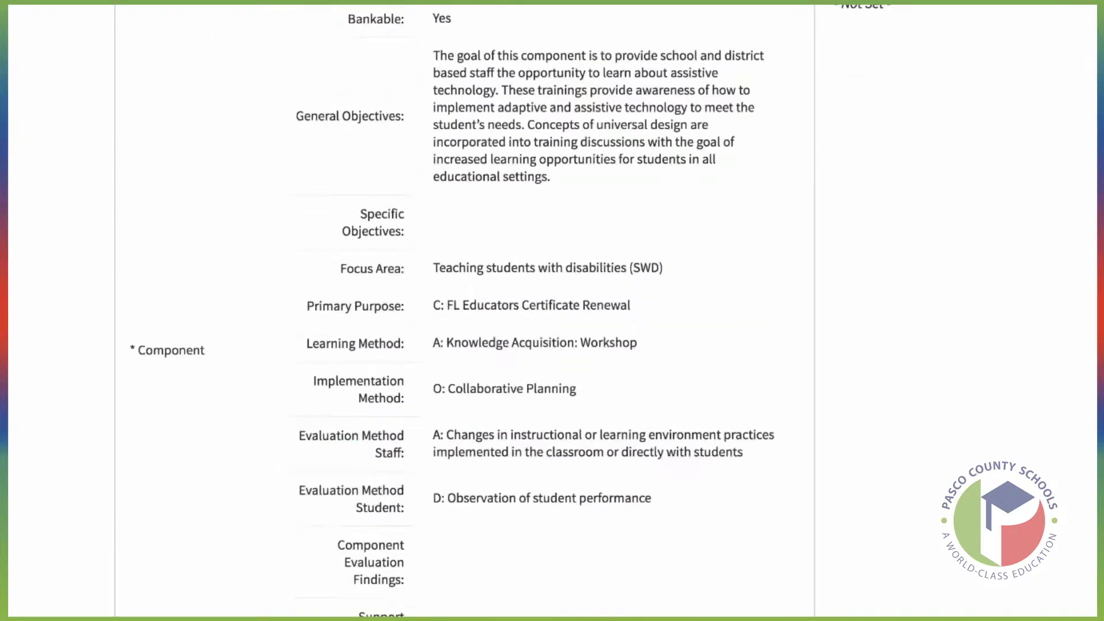
{"action": "scroll", "coordinate": [552, 311], "scroll_direction": "up", "scroll_amount": 15}
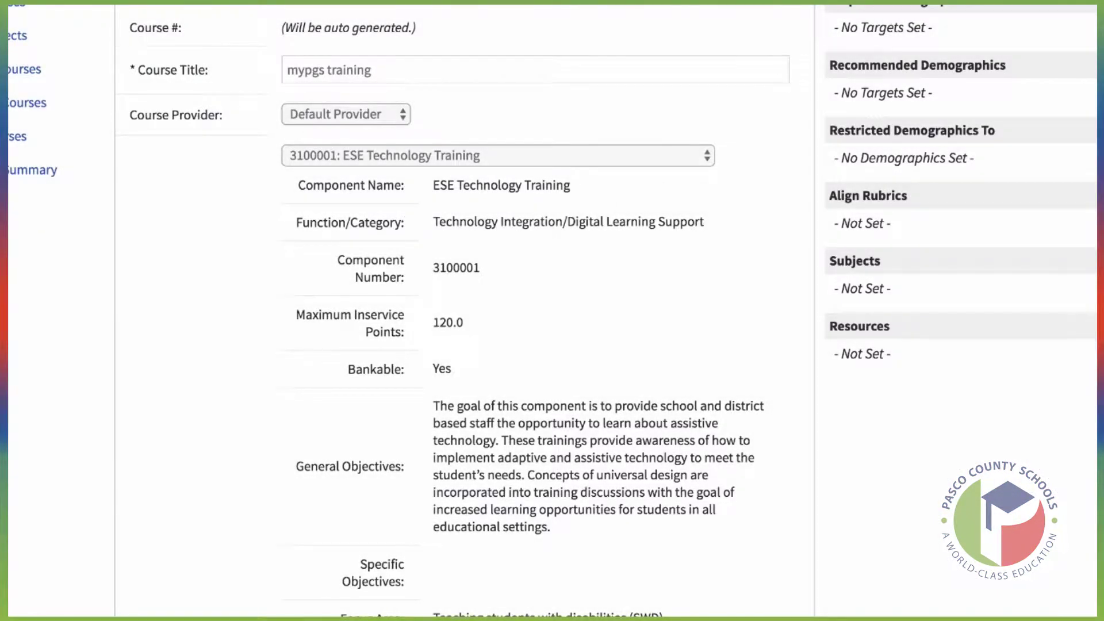
{"action": "scroll", "coordinate": [552, 310], "scroll_direction": "down", "scroll_amount": 8}
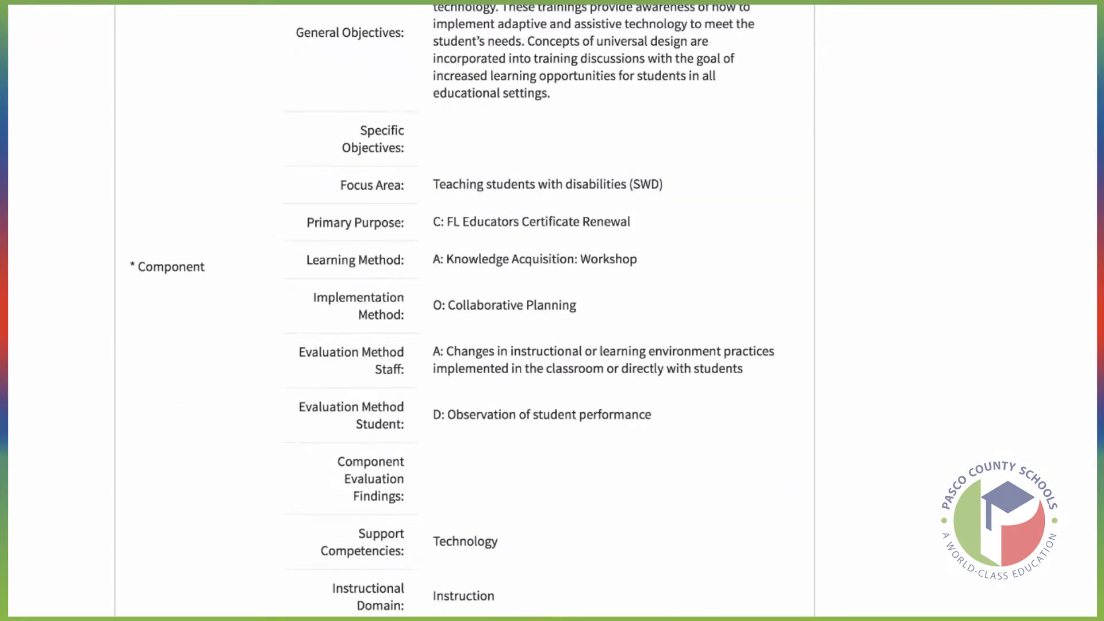
Set the maximum credit hours to 9 with credit type ESOL and mark the credits as bankable.
{"action": "scroll", "coordinate": [552, 311], "scroll_direction": "down", "scroll_amount": 9}
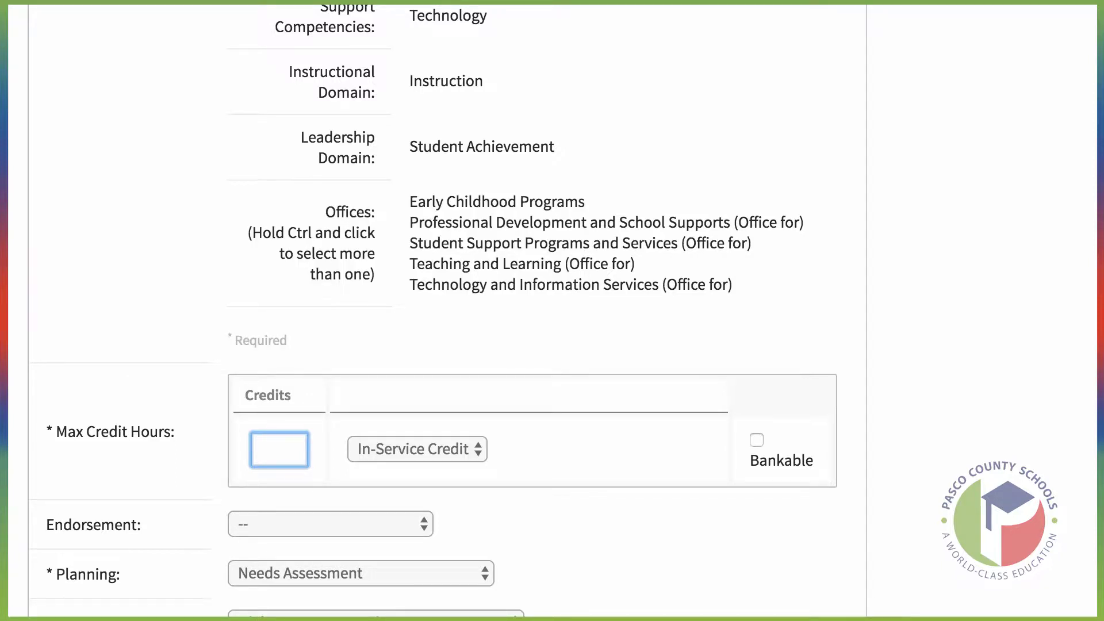
{"action": "type", "text": "9"}
{"action": "left_click", "coordinate": [471, 447]}
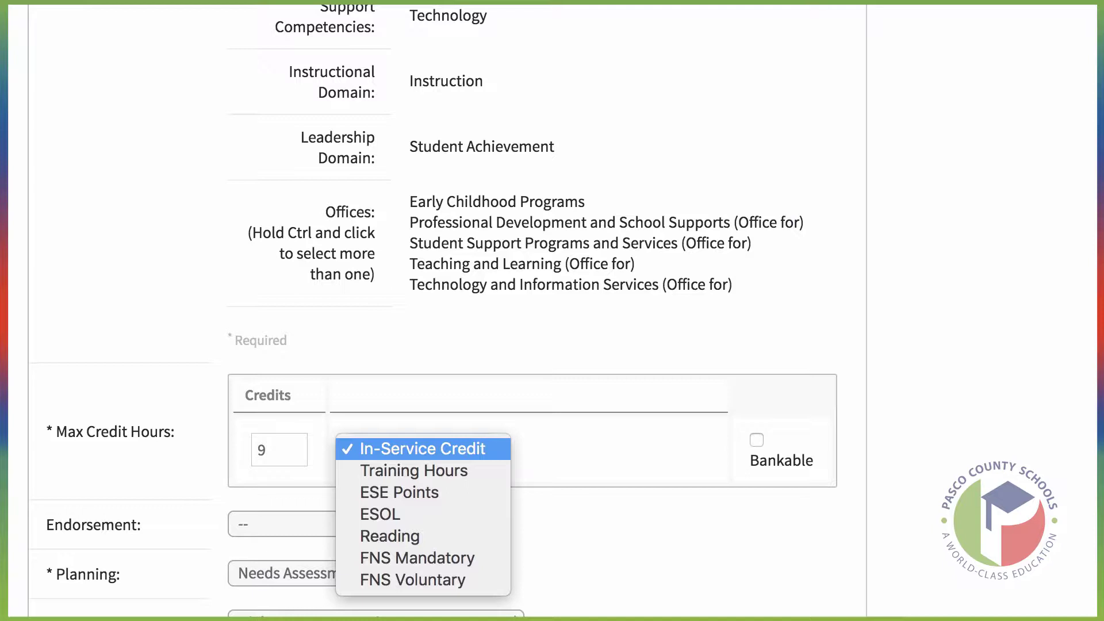
{"action": "key", "text": "Down"}
{"action": "key", "text": "Down"}
{"action": "key", "text": "Down"}
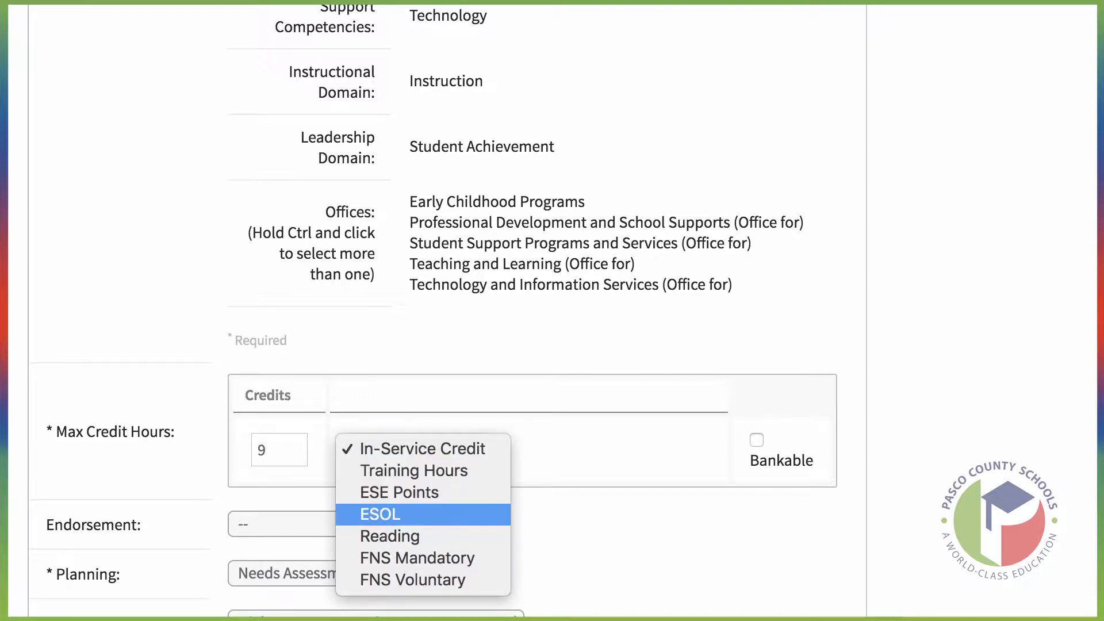
{"action": "left_click", "coordinate": [443, 506]}
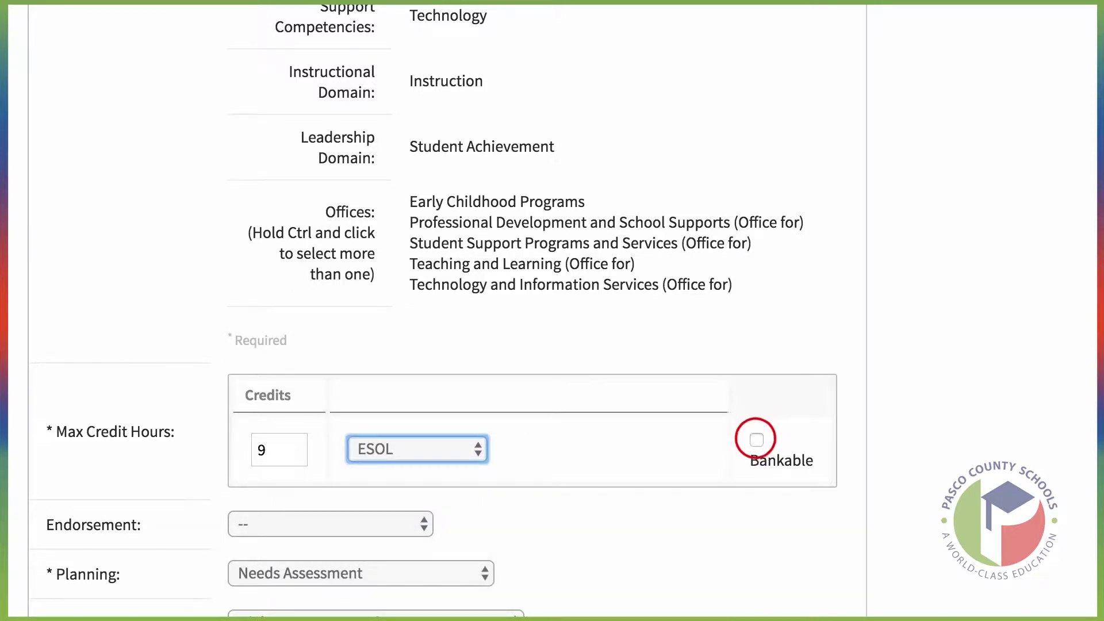
{"action": "left_click", "coordinate": [757, 440]}
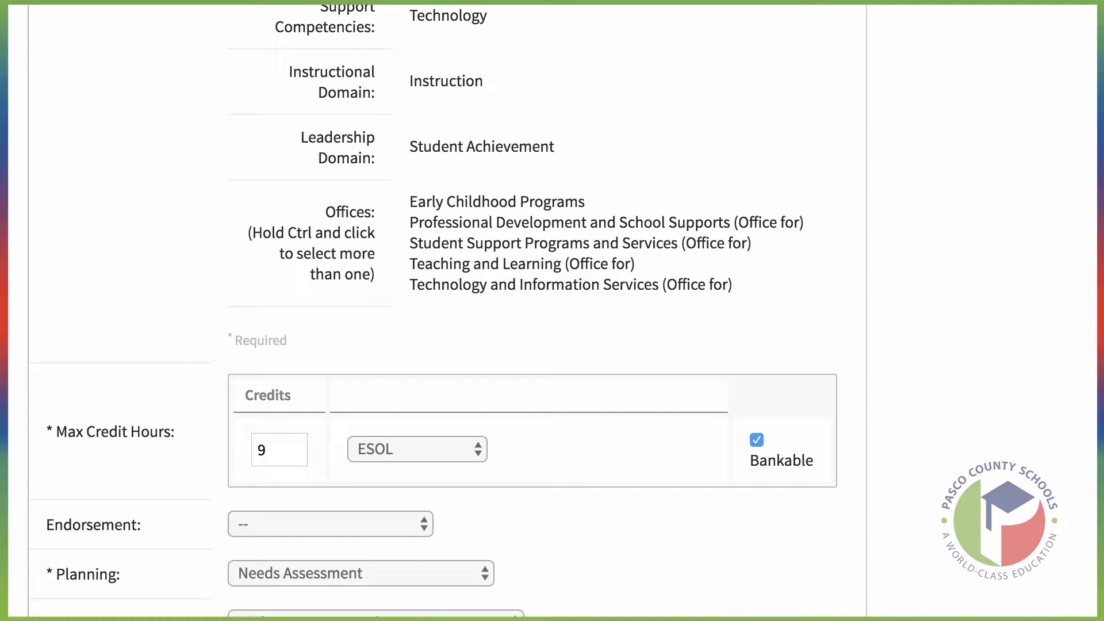
{"action": "left_click", "coordinate": [471, 448]}
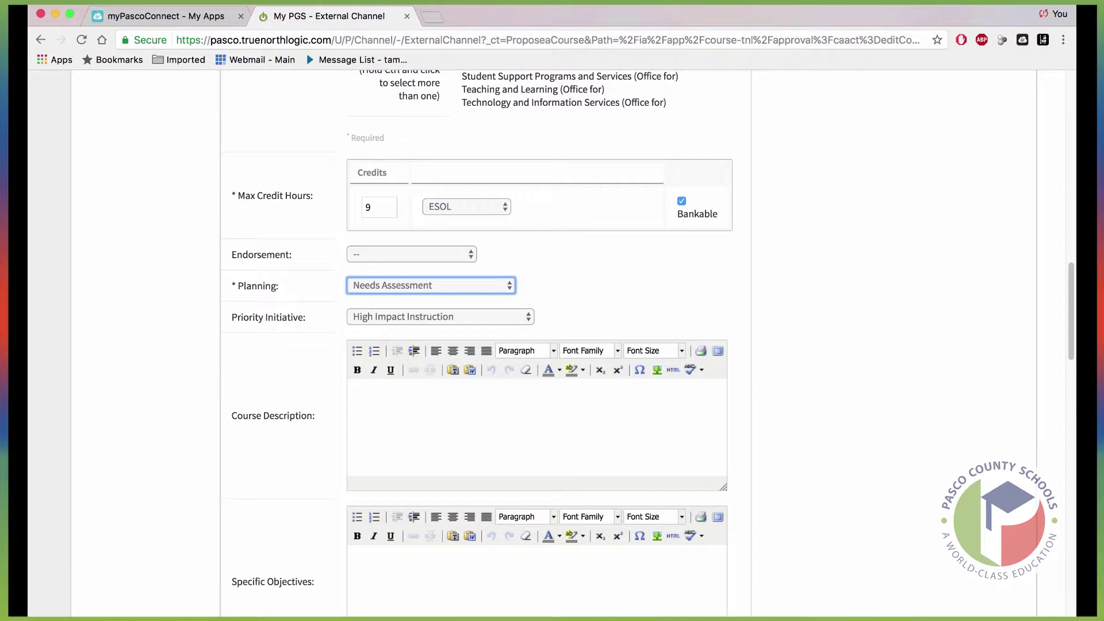
Set the course endorsement to ESOL and the planning basis to Needs Assessment.
{"action": "left_click", "coordinate": [470, 250]}
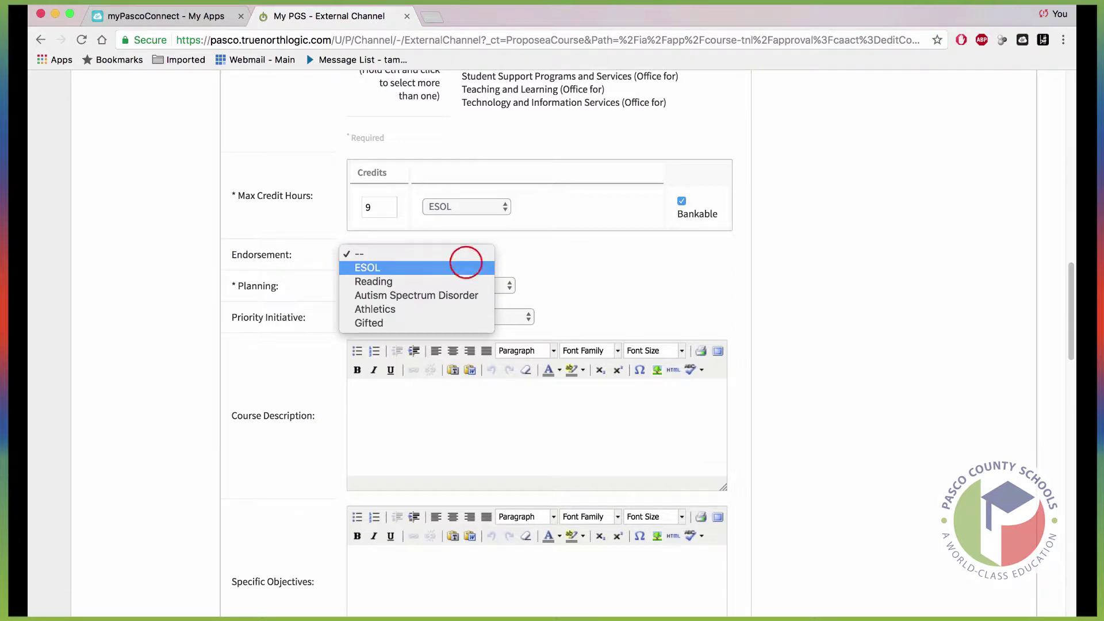
{"action": "left_click", "coordinate": [467, 266]}
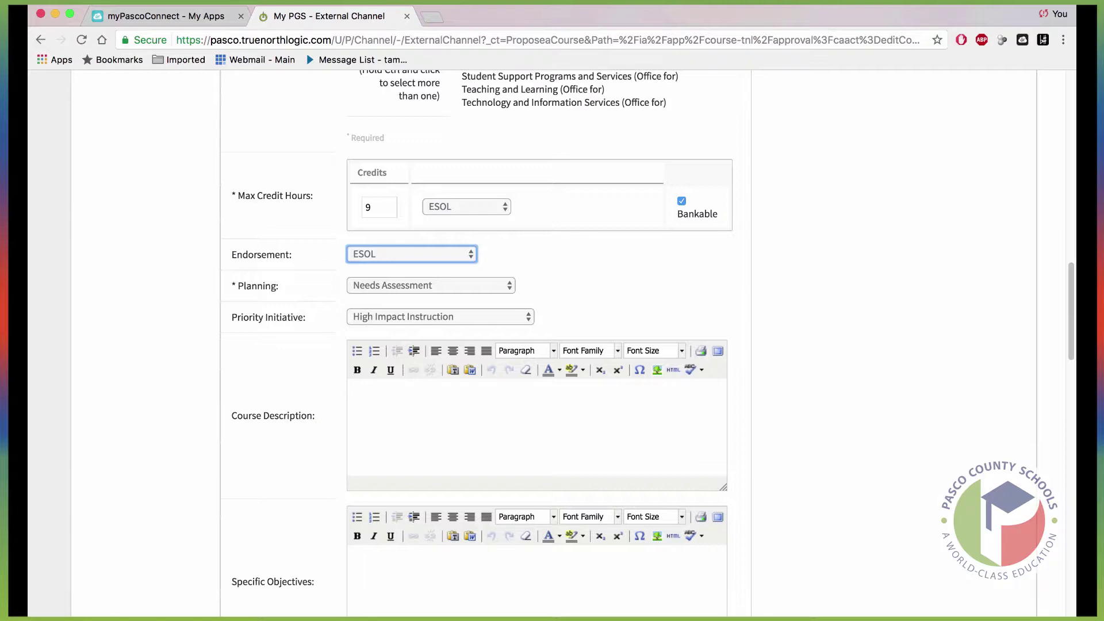
{"action": "left_click", "coordinate": [500, 282]}
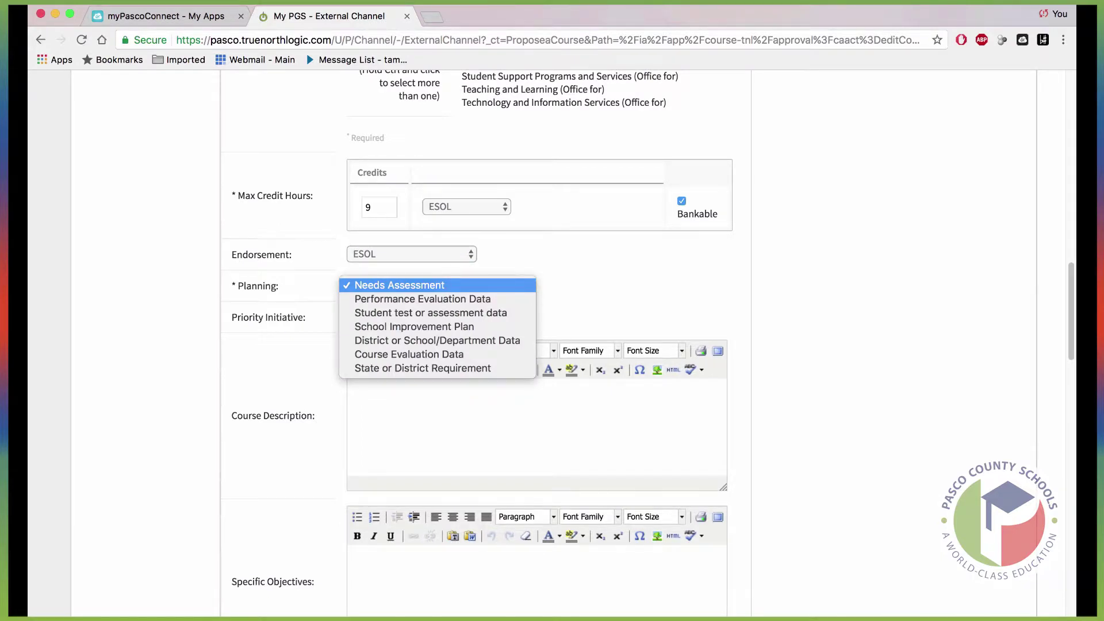
{"action": "left_click", "coordinate": [459, 282]}
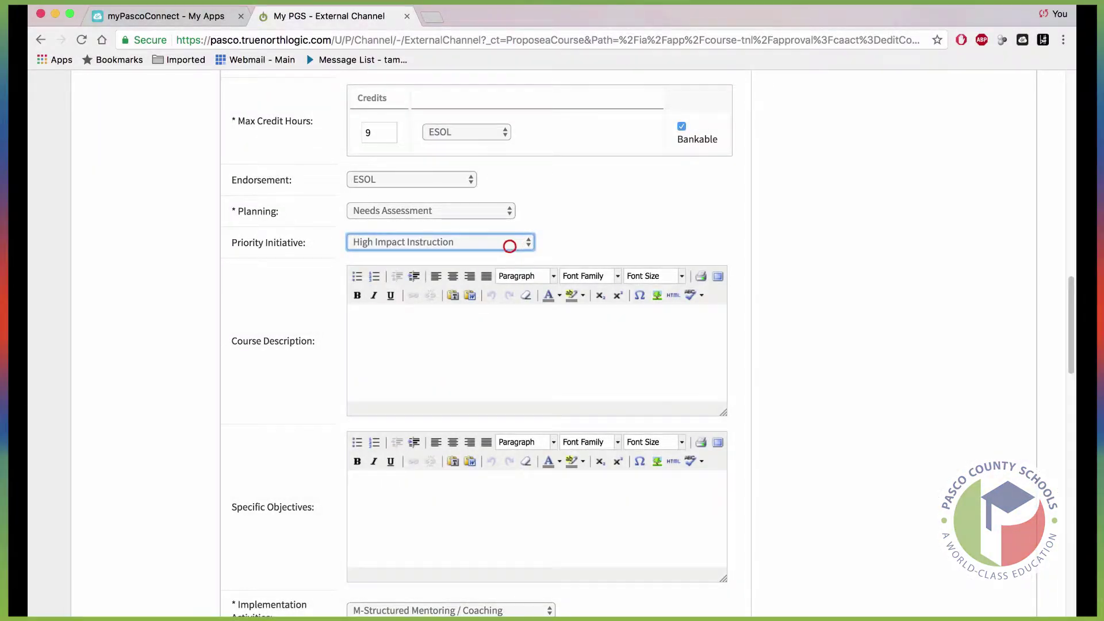
Choose High Impact Instruction as the priority initiative and "M-Structured Mentoring / Coaching" as the implementation activity.
{"action": "left_click", "coordinate": [511, 242]}
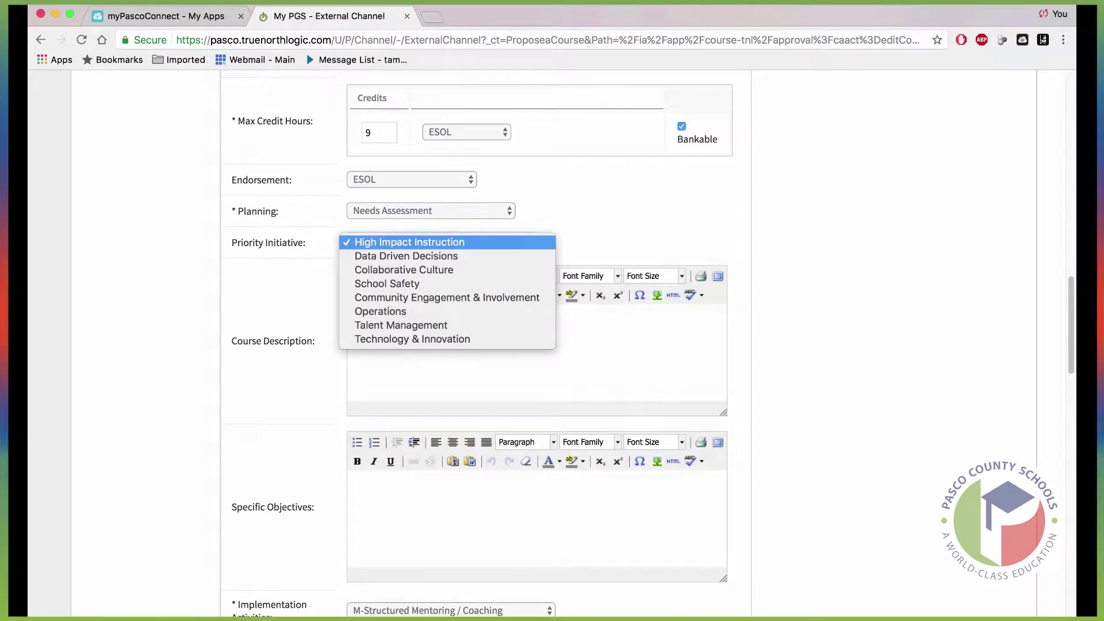
{"action": "key", "text": "Return"}
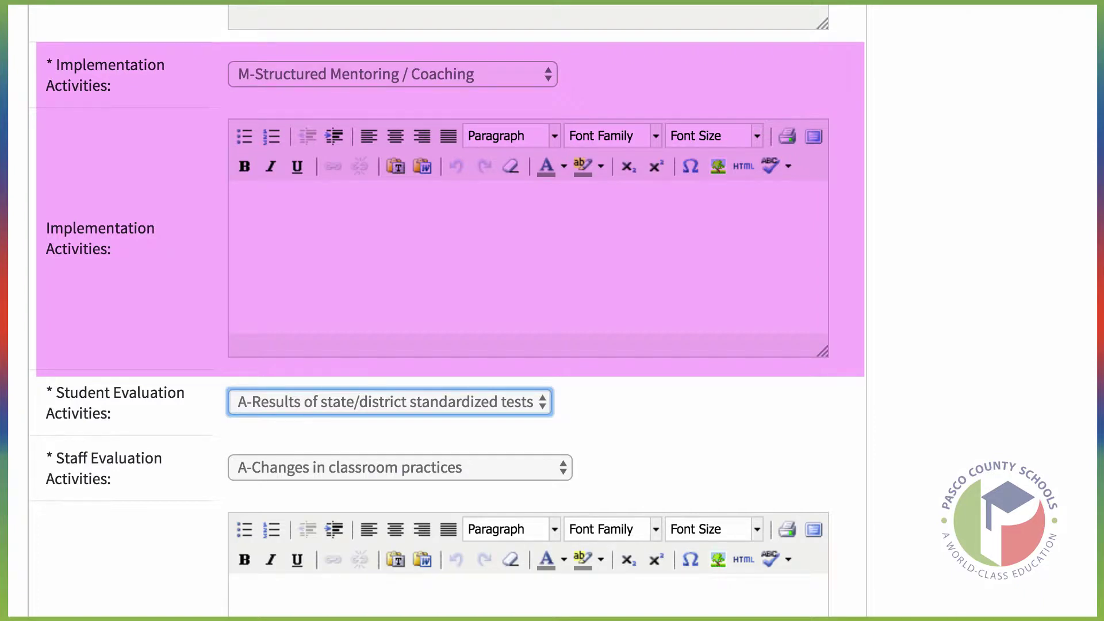
{"action": "left_click", "coordinate": [501, 76]}
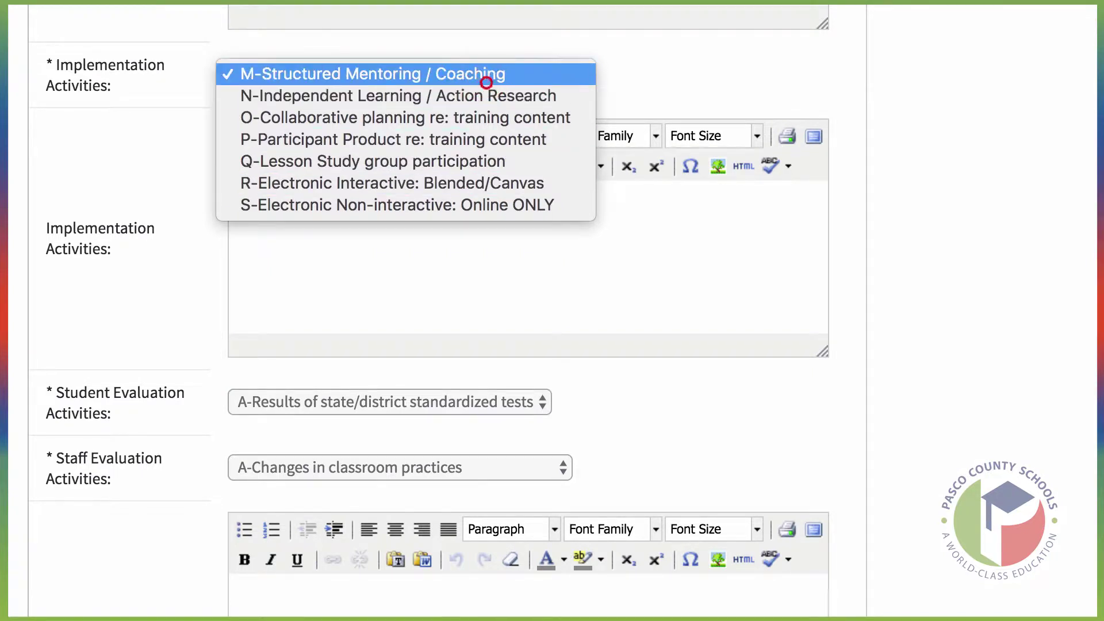
{"action": "left_click", "coordinate": [489, 75]}
{"action": "left_click", "coordinate": [385, 246]}
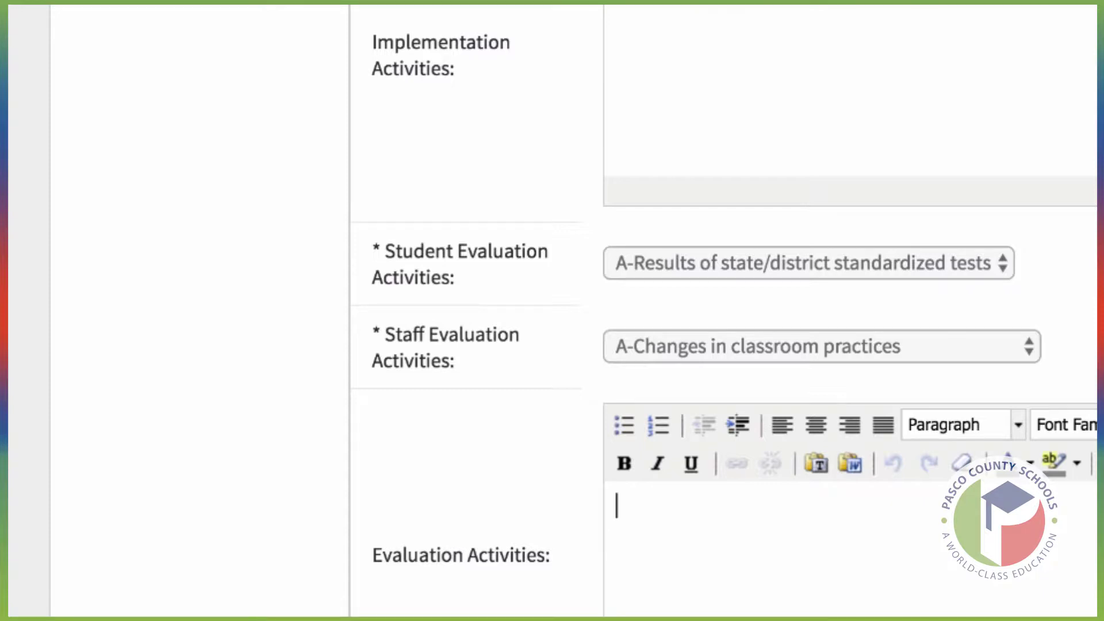
Set the student evaluation activity to "C-Portfolios of student work" and the staff evaluation activity to "C-Changes in student services practices".
{"action": "left_click", "coordinate": [781, 263]}
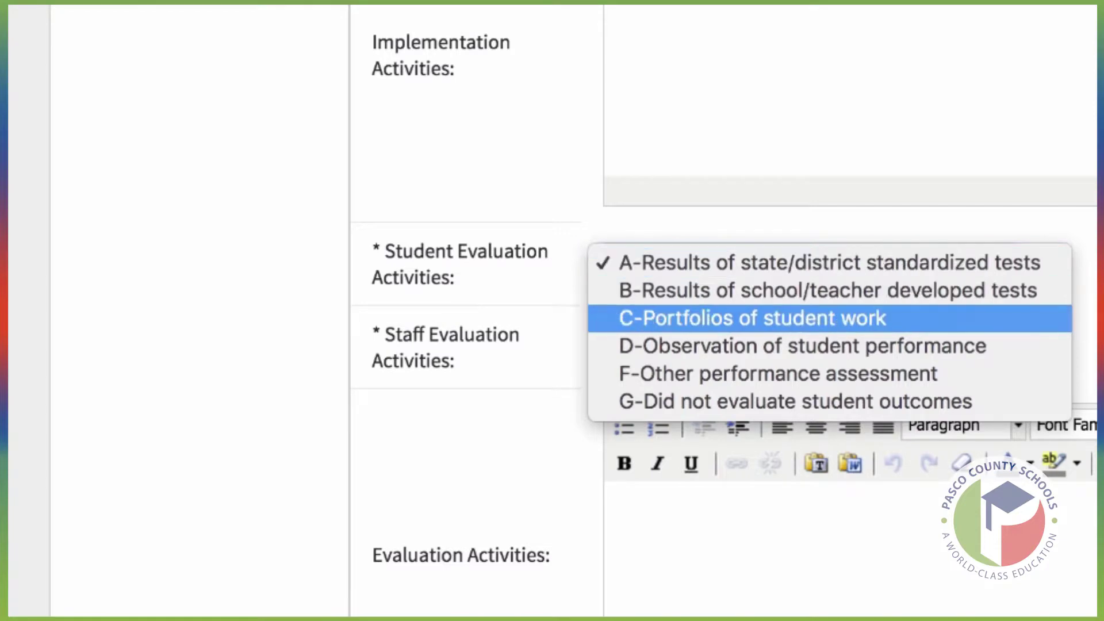
{"action": "left_click", "coordinate": [849, 318]}
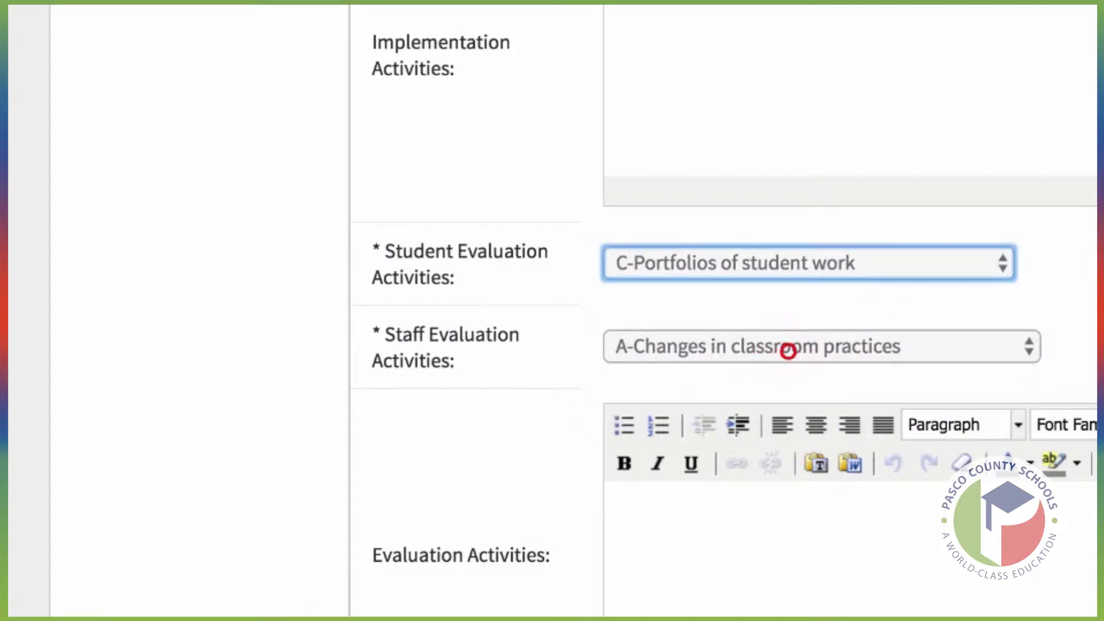
{"action": "left_click", "coordinate": [786, 348]}
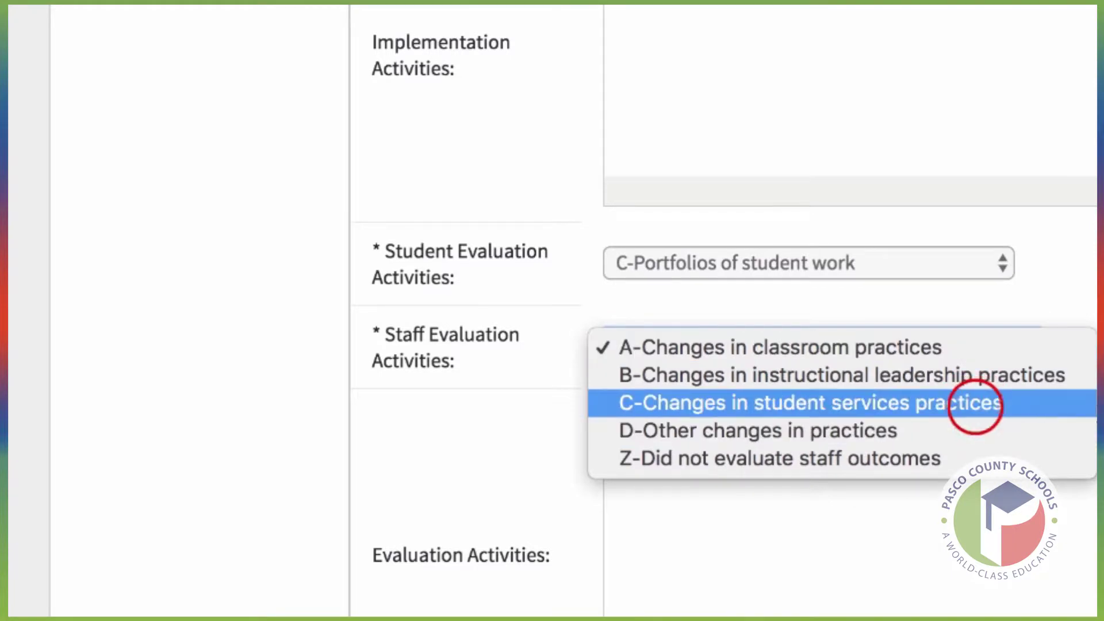
{"action": "left_click", "coordinate": [739, 589]}
{"action": "left_click", "coordinate": [414, 450]}
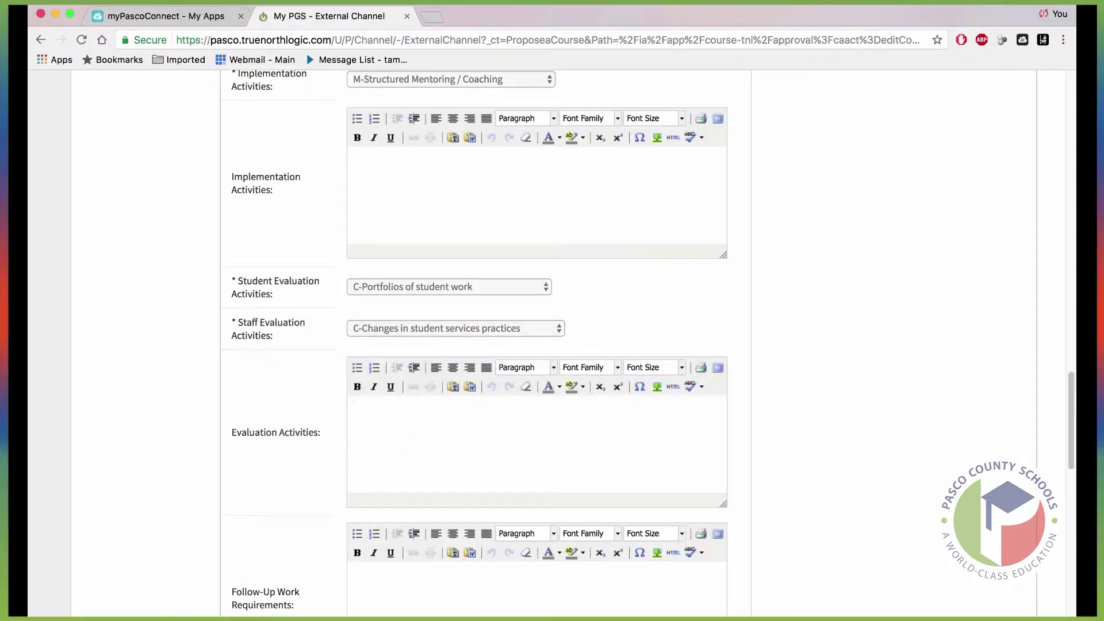
Look over the remaining text fields, including Scientific/Research Based and Prerequisite/Notes.
{"action": "scroll", "coordinate": [537, 345], "scroll_direction": "down", "scroll_amount": 3}
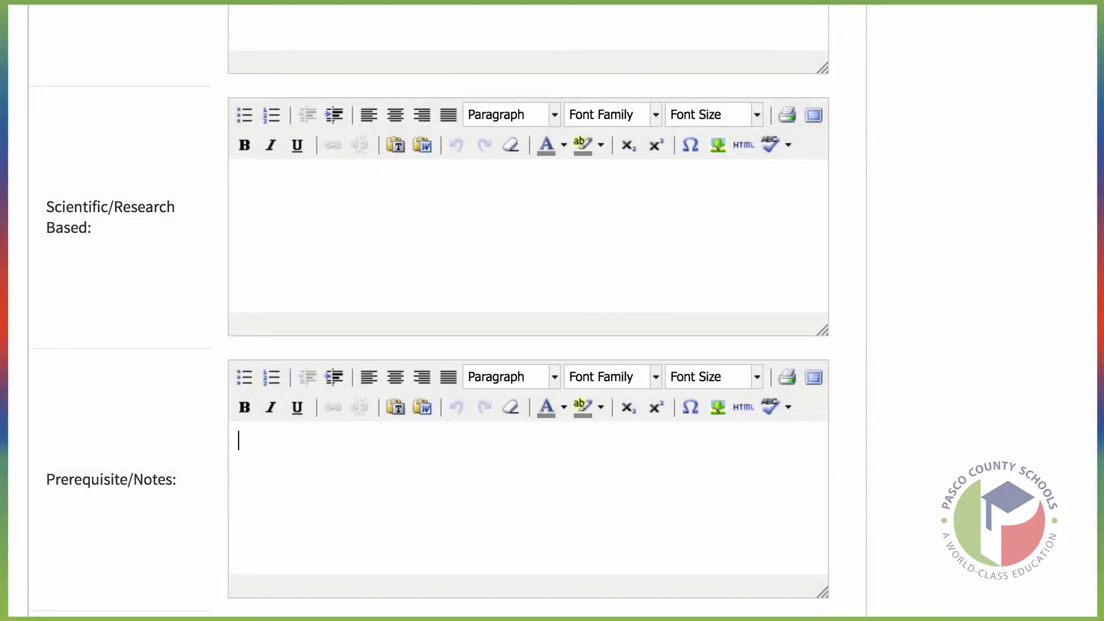
{"action": "left_click", "coordinate": [429, 242]}
{"action": "left_click", "coordinate": [299, 527]}
{"action": "scroll", "coordinate": [528, 310], "scroll_direction": "down", "scroll_amount": 5}
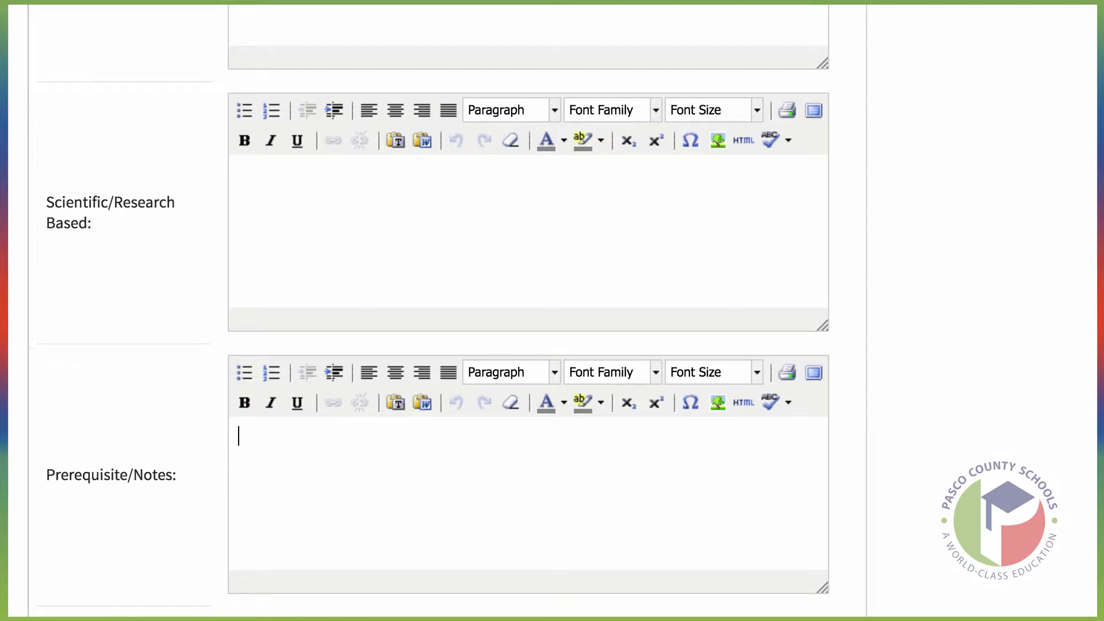
Choose Professional Development and School Supports (Office for) as the course's office and review the available departments.
{"action": "scroll", "coordinate": [430, 310], "scroll_direction": "down", "scroll_amount": 2}
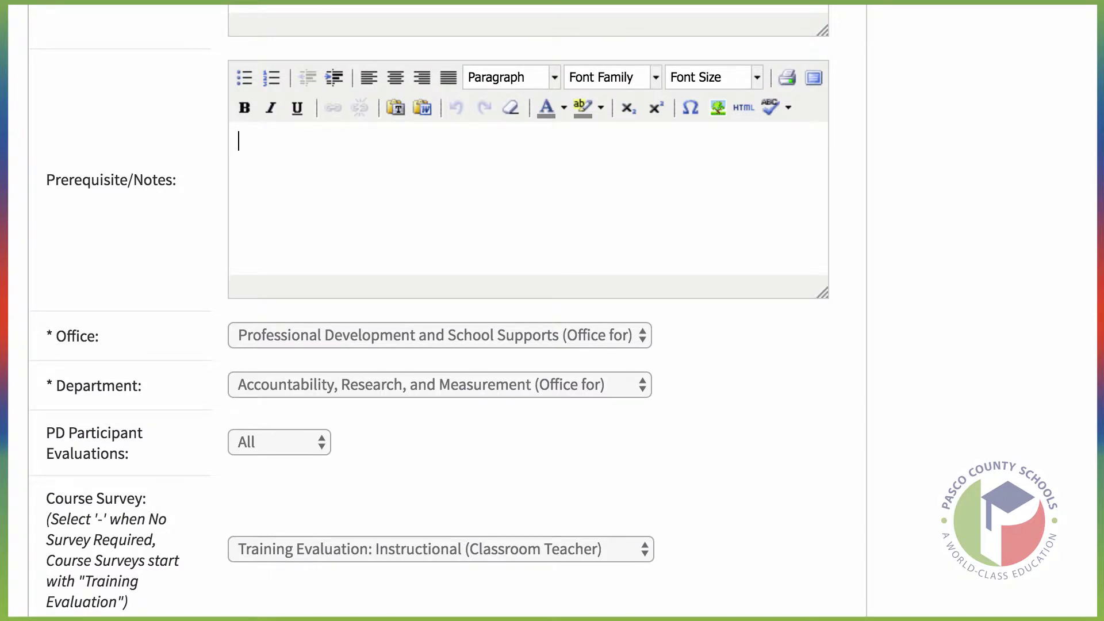
{"action": "left_click", "coordinate": [408, 334]}
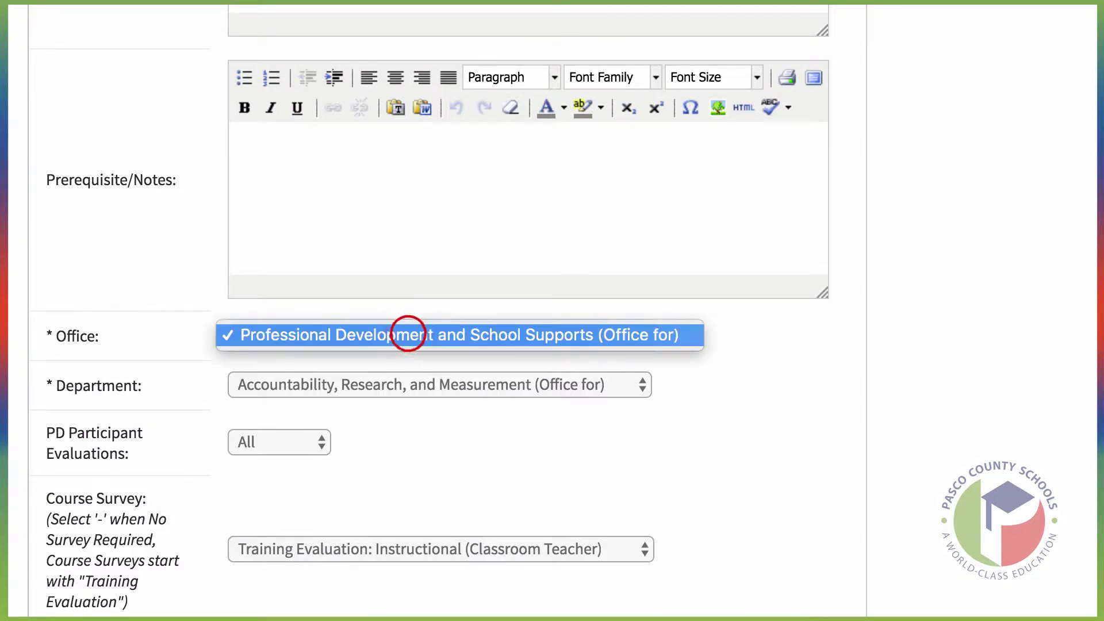
{"action": "left_click", "coordinate": [408, 334]}
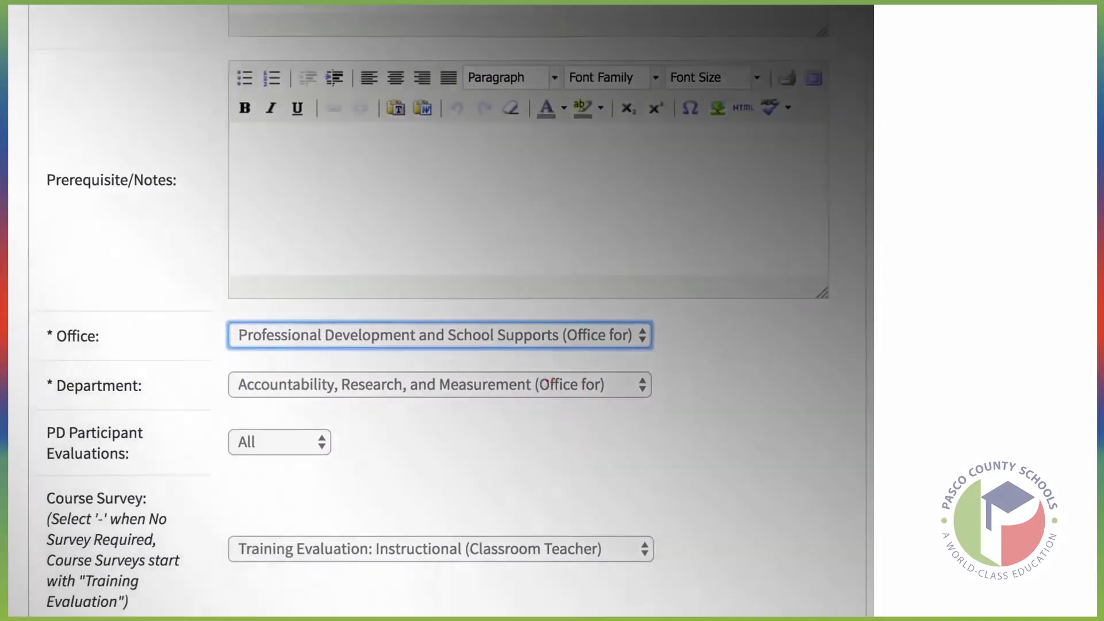
{"action": "left_click", "coordinate": [544, 384]}
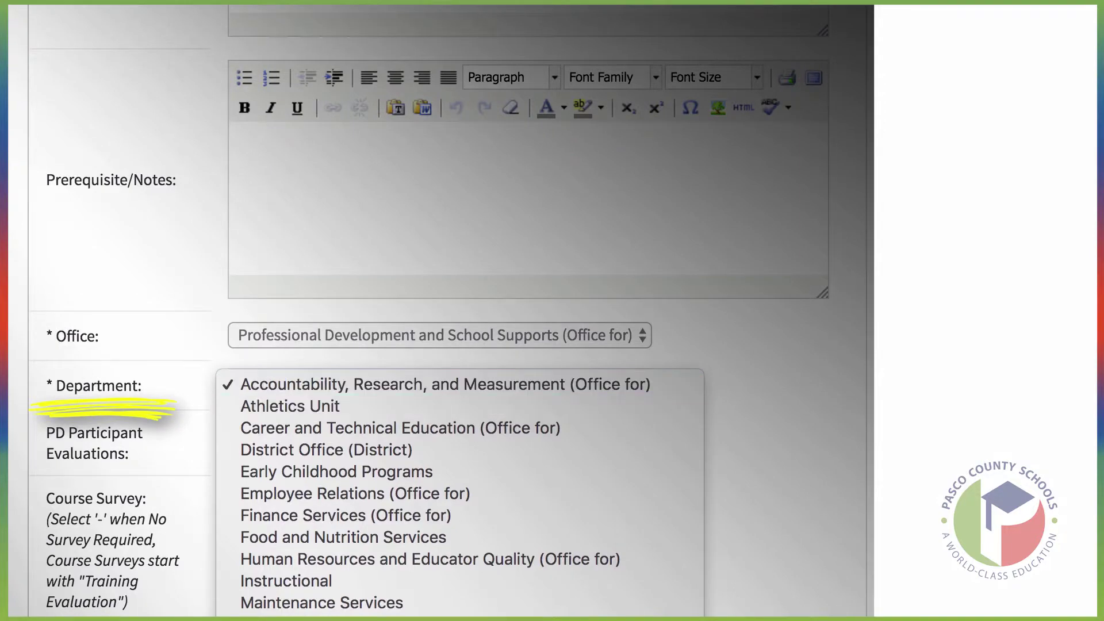
{"action": "key", "text": "Escape"}
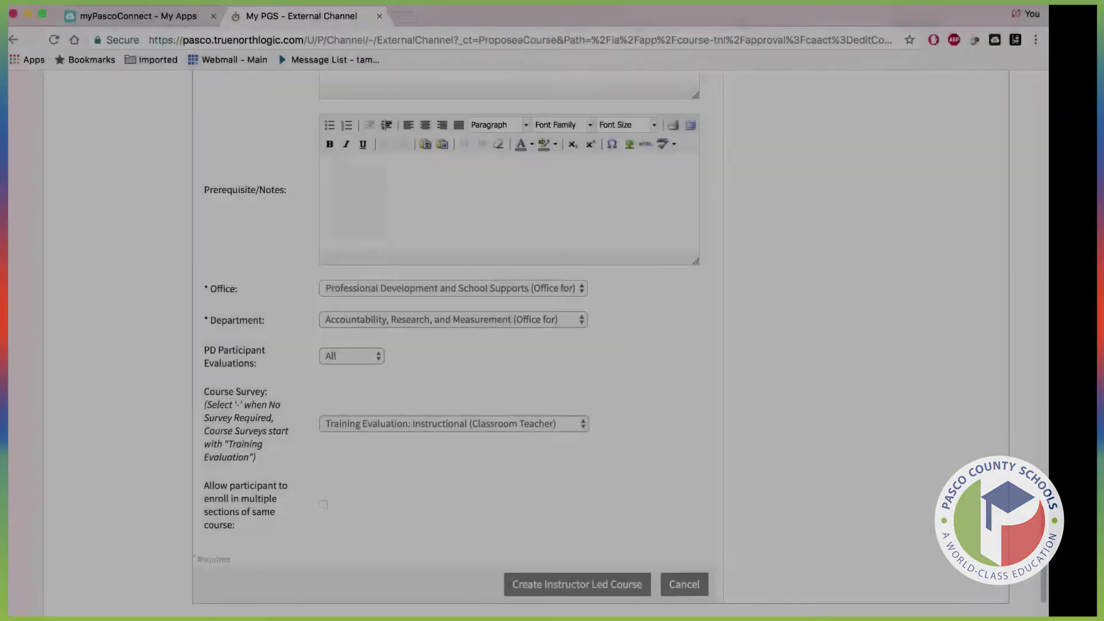
Set PD Participant Evaluations to Instruction and Course Survey to "Training Evaluation: Instructional (Classroom Teacher)", and create the instructor led course.
{"action": "left_click", "coordinate": [375, 357]}
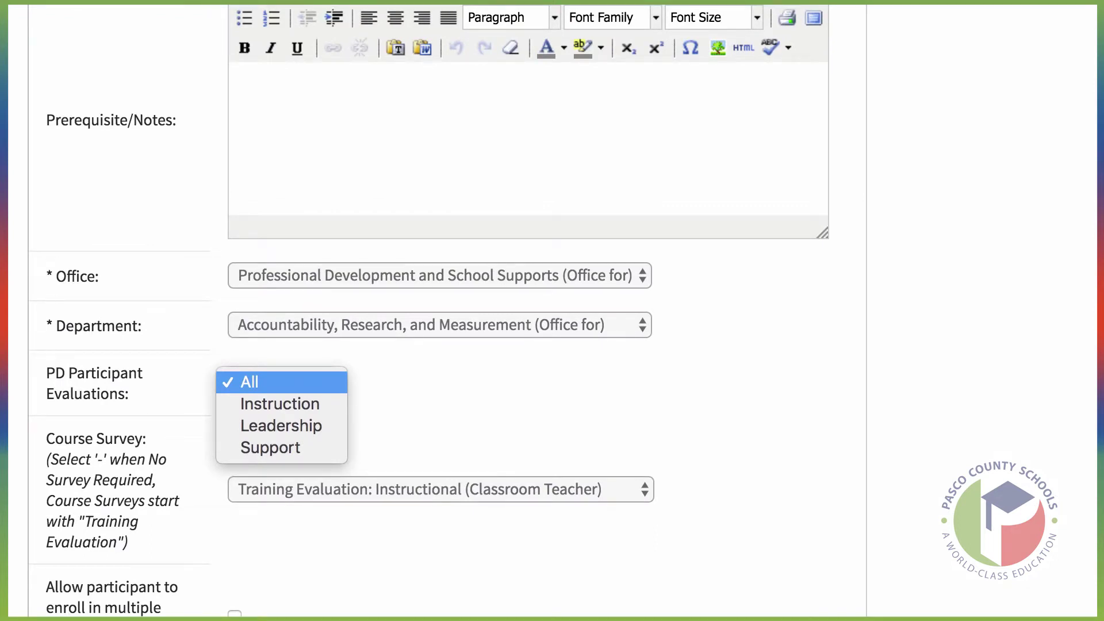
{"action": "left_click", "coordinate": [310, 402]}
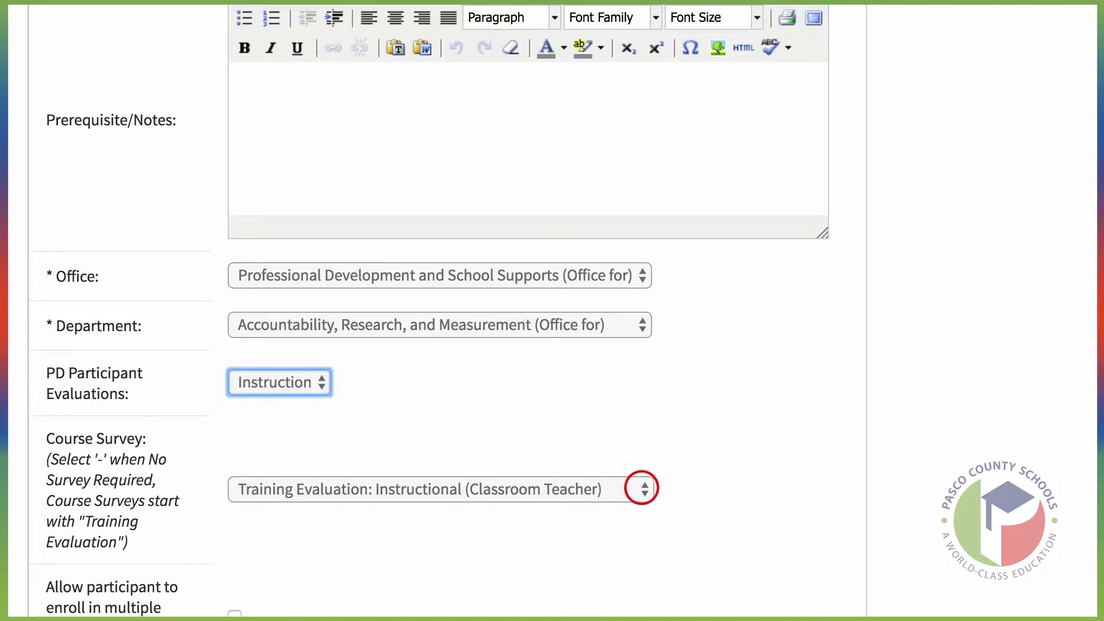
{"action": "left_click", "coordinate": [644, 489]}
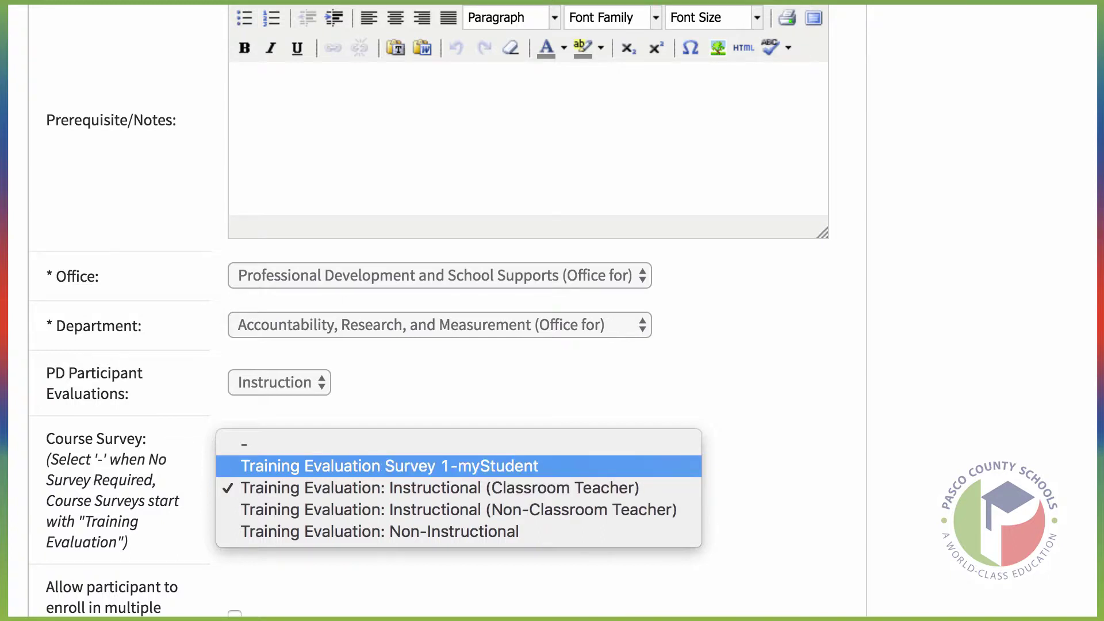
{"action": "left_click", "coordinate": [582, 487]}
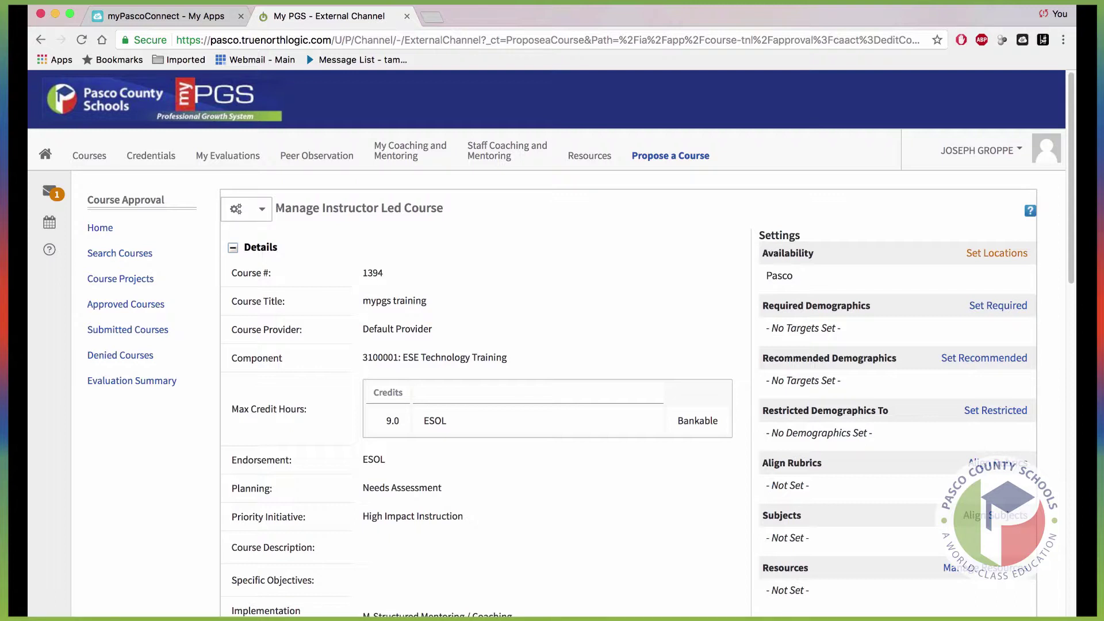
Open the course's availability locations and define a new School location in region Pasco, county ELEMENTARY SCHOOLS.
{"action": "left_click", "coordinate": [986, 253]}
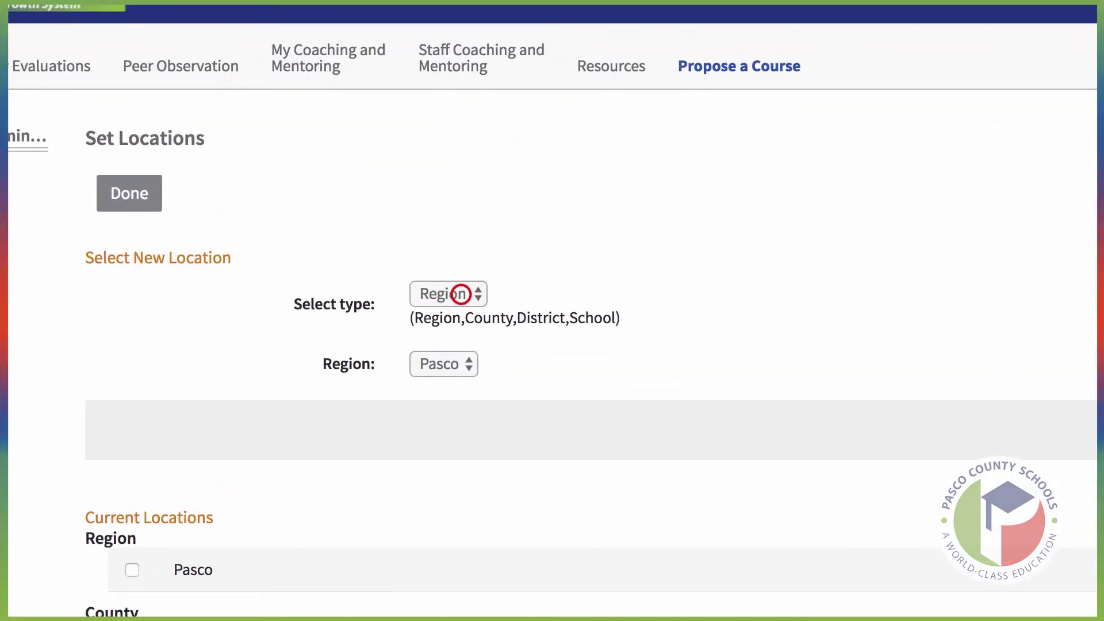
{"action": "left_click", "coordinate": [458, 292]}
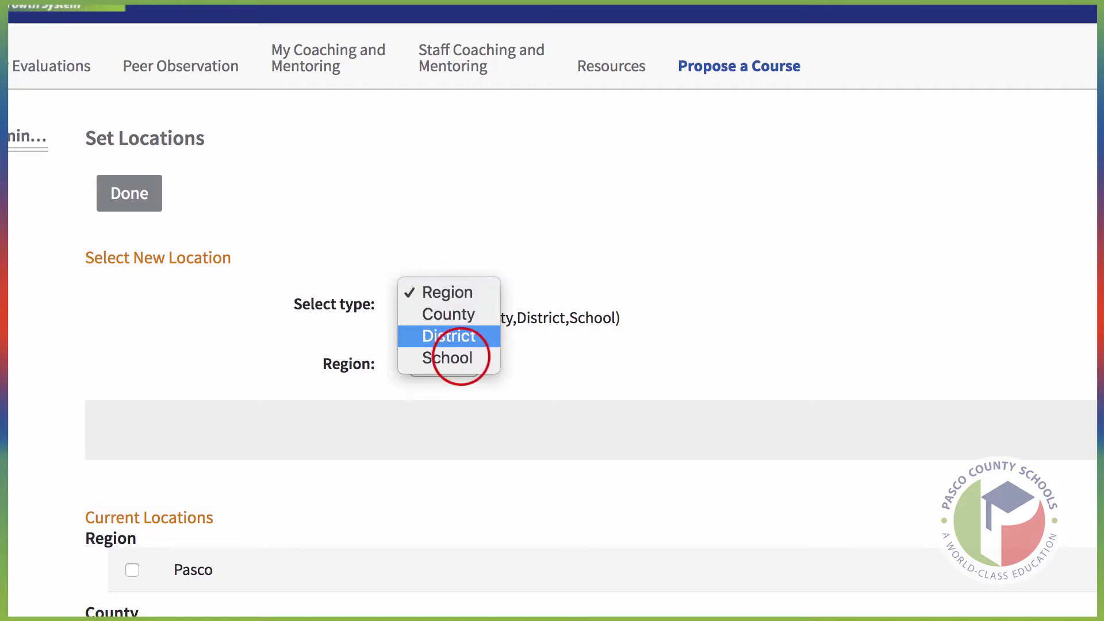
{"action": "left_click", "coordinate": [457, 358]}
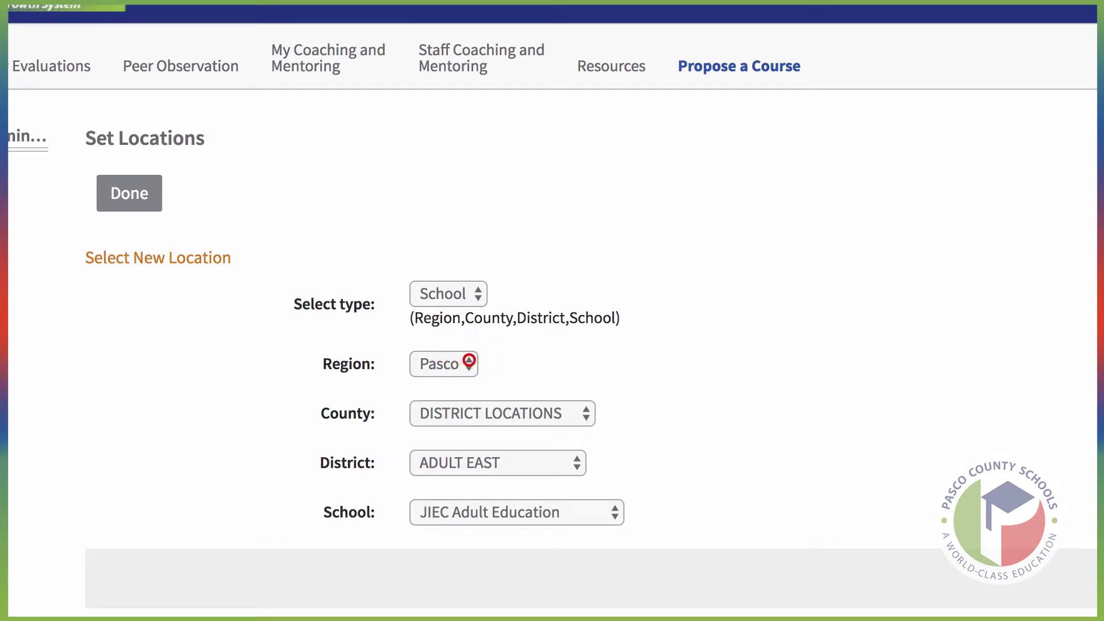
{"action": "left_click", "coordinate": [469, 362]}
{"action": "left_click", "coordinate": [620, 326]}
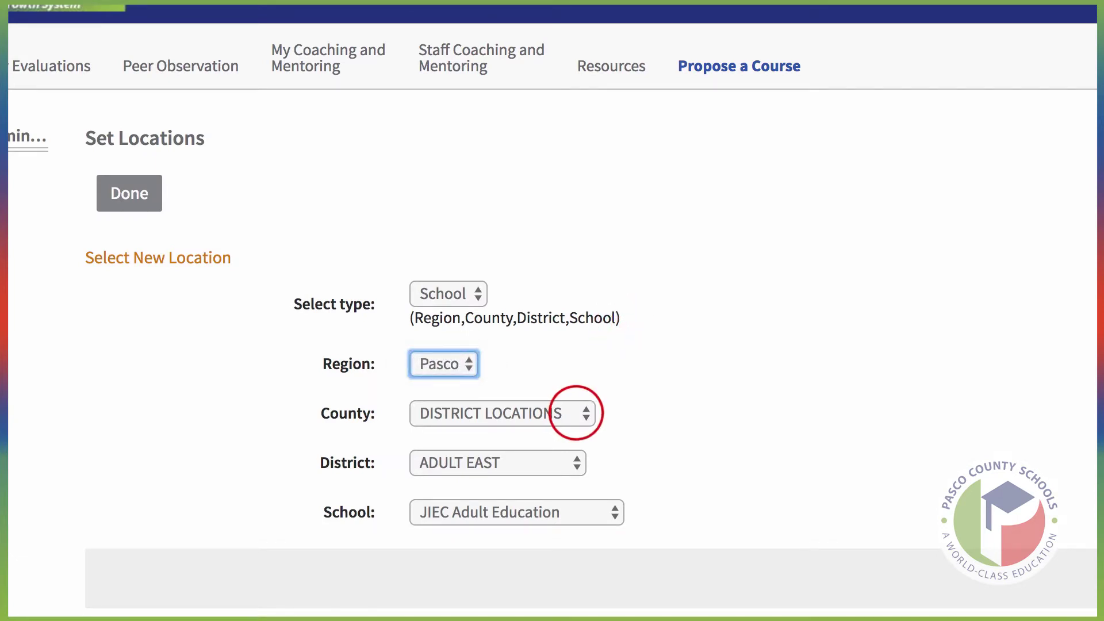
{"action": "left_click", "coordinate": [581, 413]}
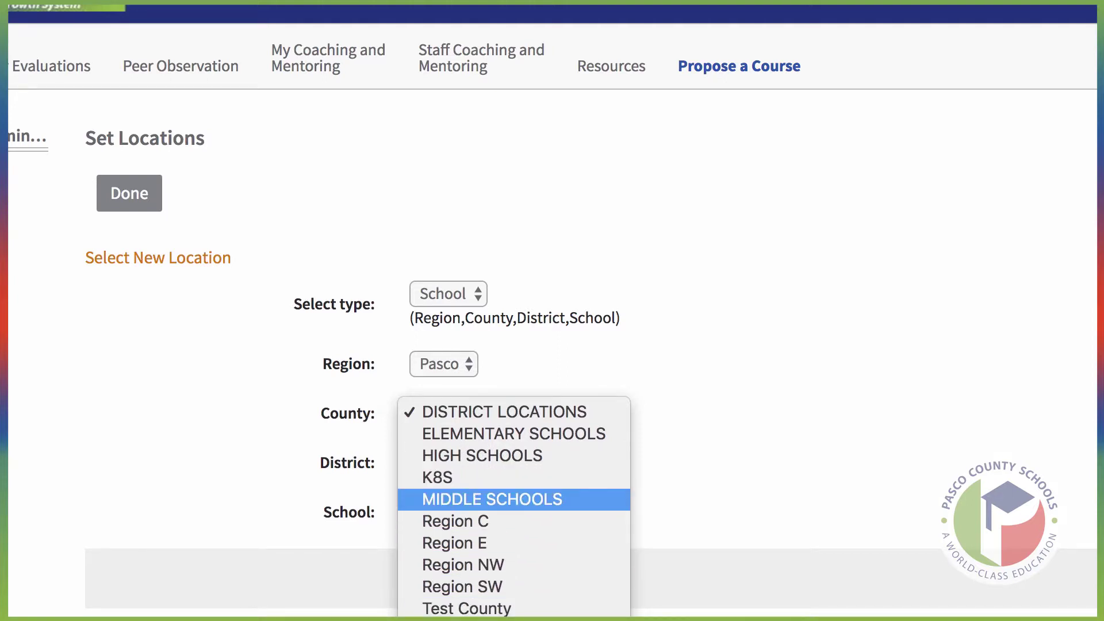
{"action": "left_click", "coordinate": [530, 436]}
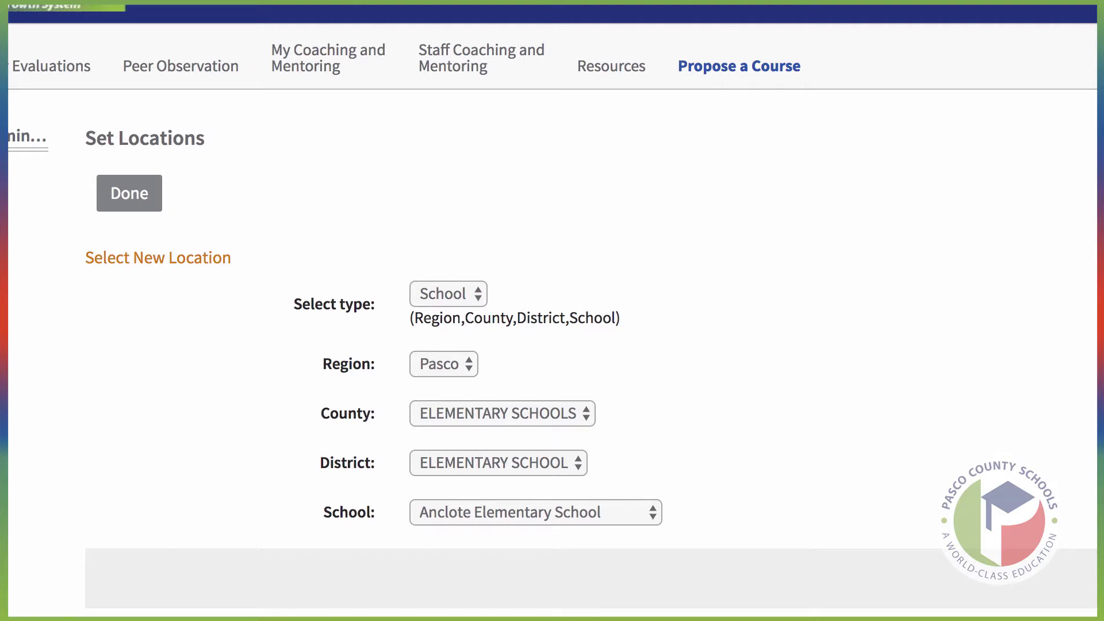
Remove the Pasco region from the current locations and add Anclote Elementary School as the course's location.
{"action": "scroll", "coordinate": [552, 345], "scroll_direction": "down", "scroll_amount": 2}
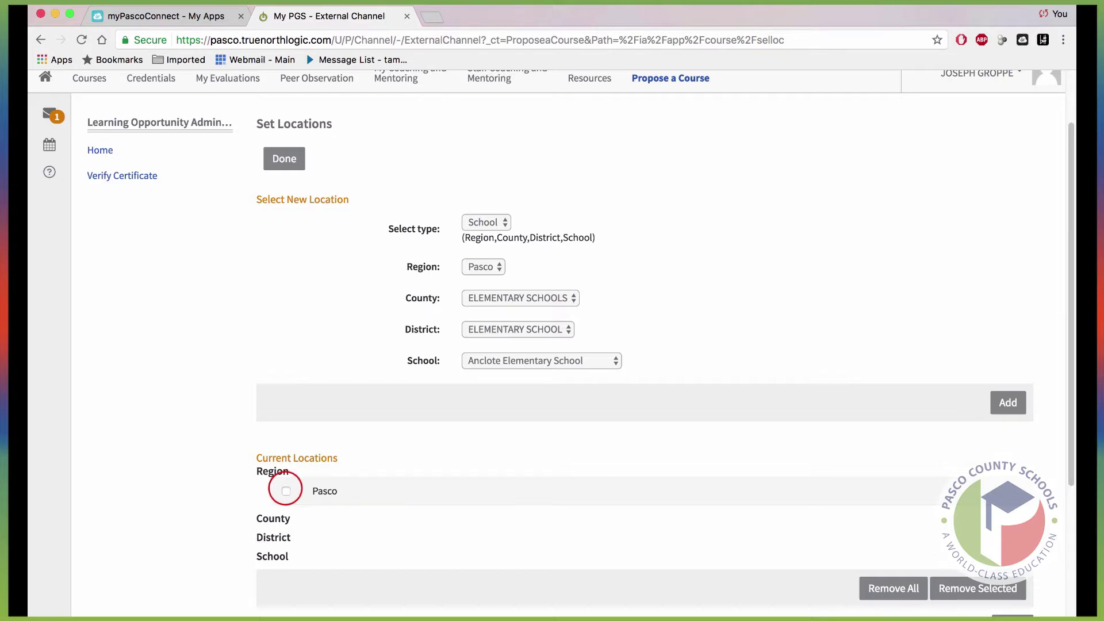
{"action": "left_click", "coordinate": [286, 491]}
{"action": "left_click", "coordinate": [977, 588]}
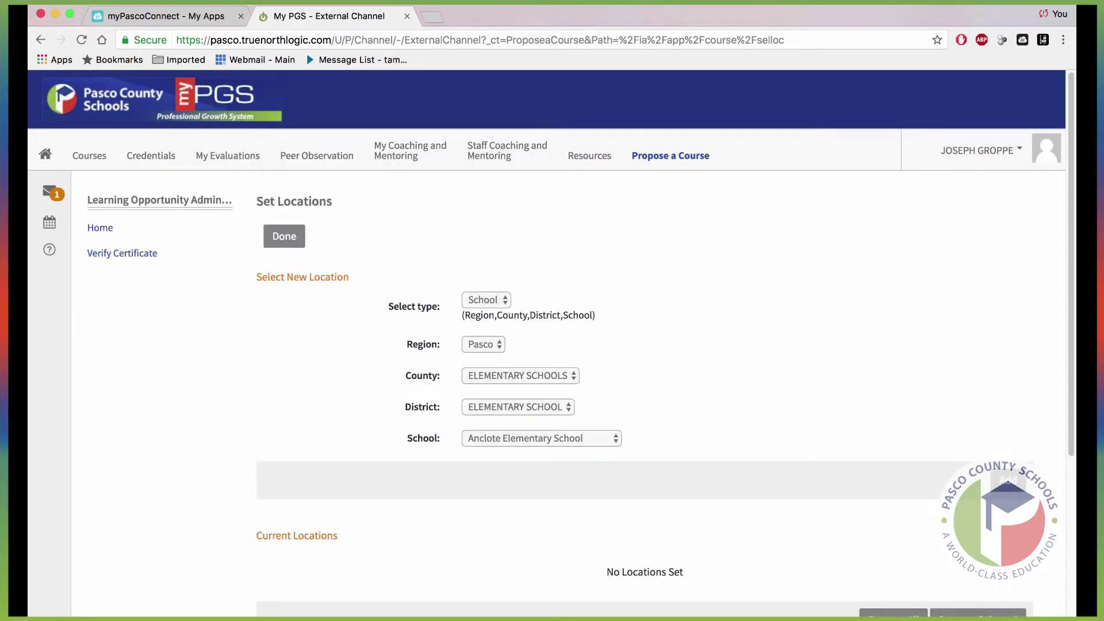
{"action": "left_click", "coordinate": [1009, 480]}
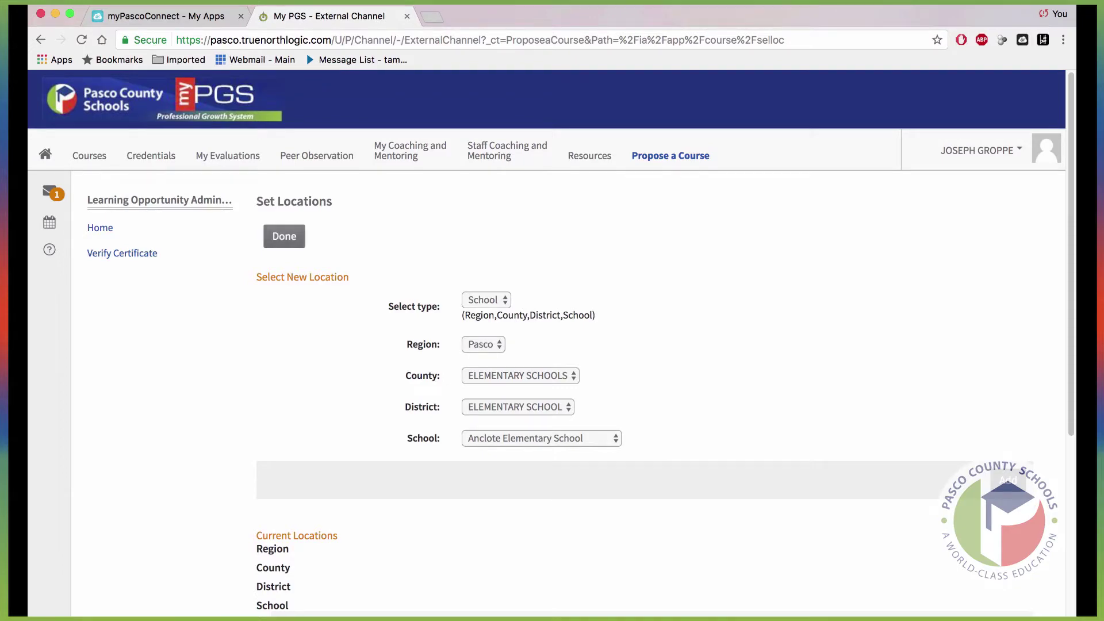
{"action": "left_click", "coordinate": [284, 236]}
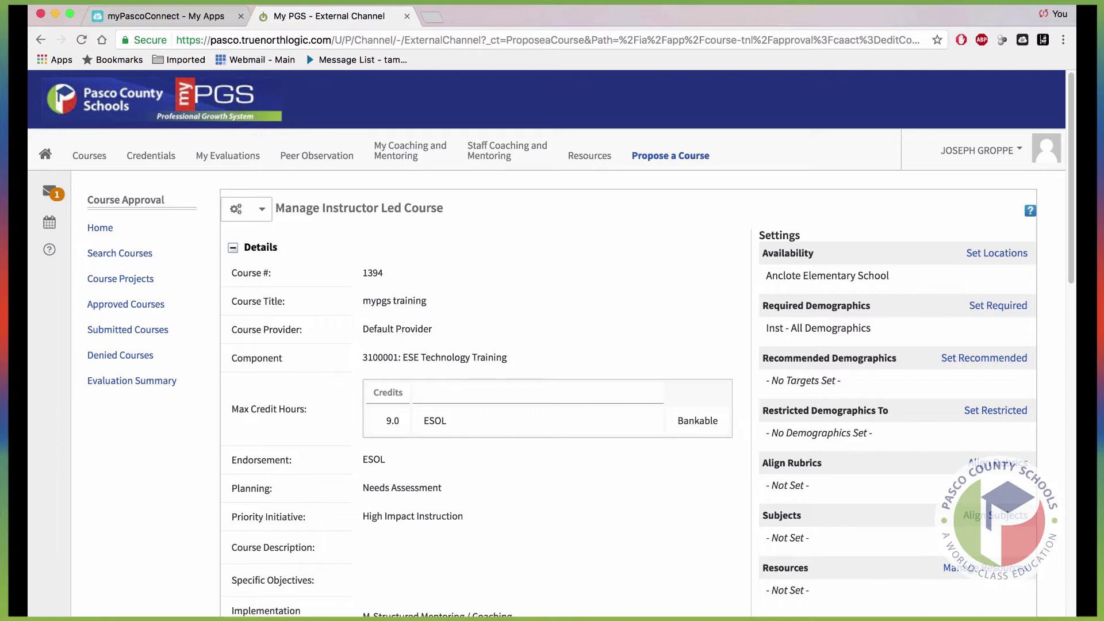
Open the course's required demographics and select the Inst role.
{"action": "left_click", "coordinate": [1001, 306]}
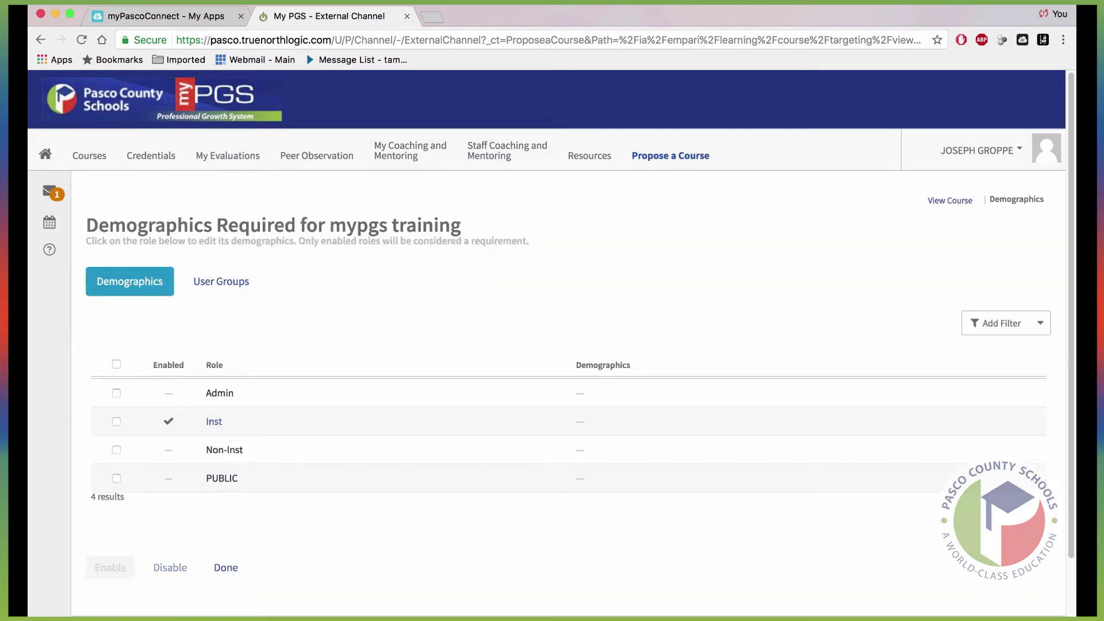
{"action": "left_click", "coordinate": [116, 422]}
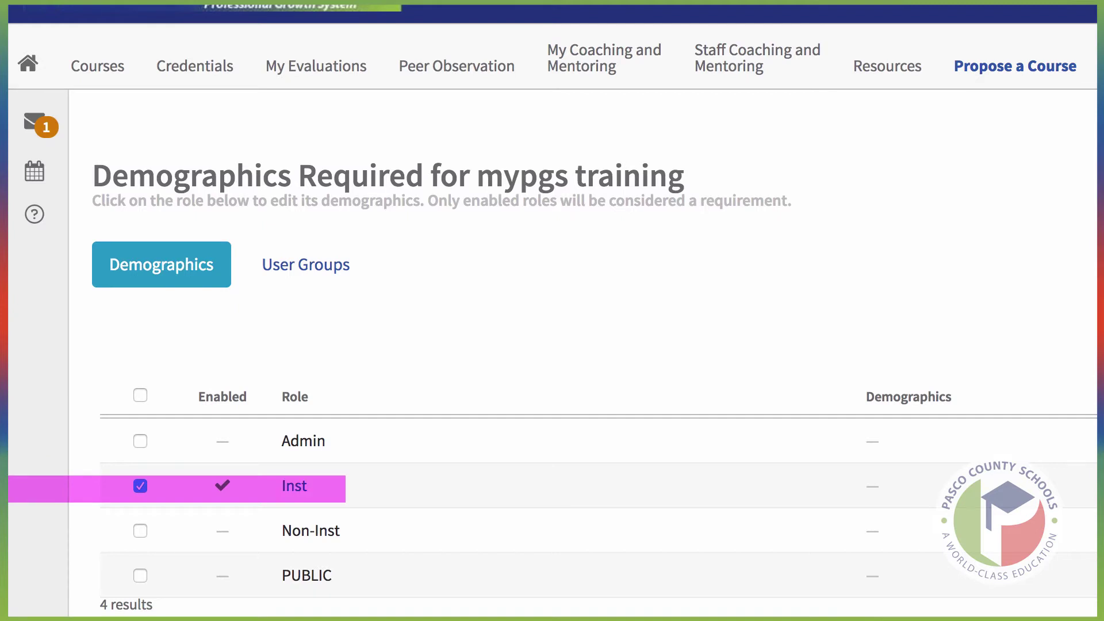
{"action": "key", "text": "space"}
{"action": "scroll", "coordinate": [552, 345], "scroll_direction": "down", "scroll_amount": 2}
{"action": "scroll", "coordinate": [552, 345], "scroll_direction": "down", "scroll_amount": 1}
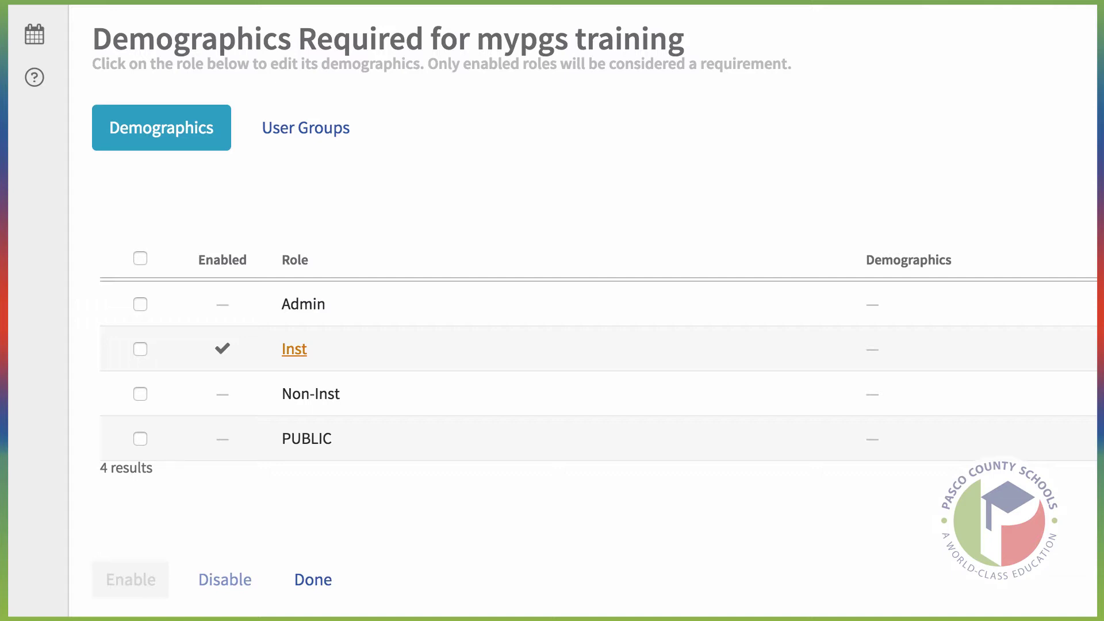
Require the Classroom and ESE Teachers groups under Inst's Classroom demographics, save them, and show the targets on the course page.
{"action": "left_click", "coordinate": [295, 349]}
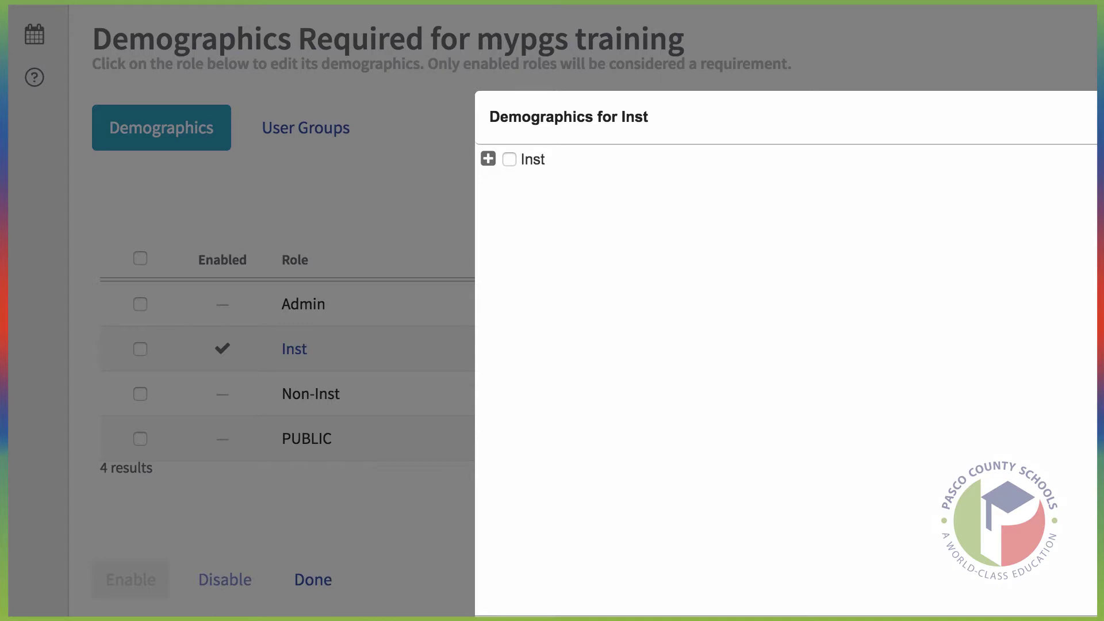
{"action": "left_click", "coordinate": [488, 159]}
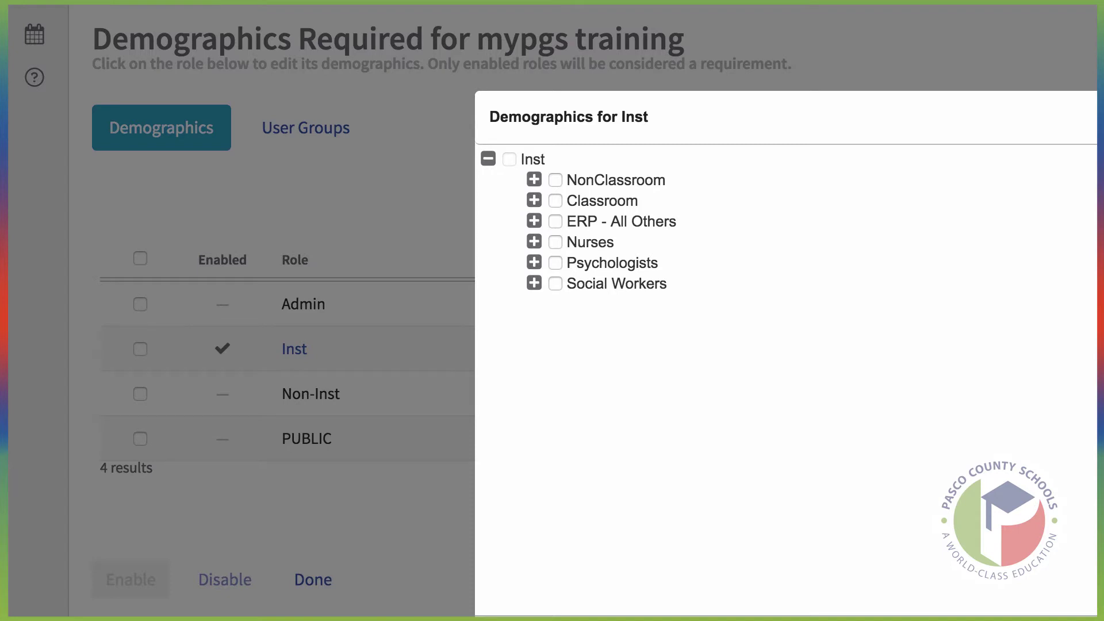
{"action": "left_click", "coordinate": [534, 200]}
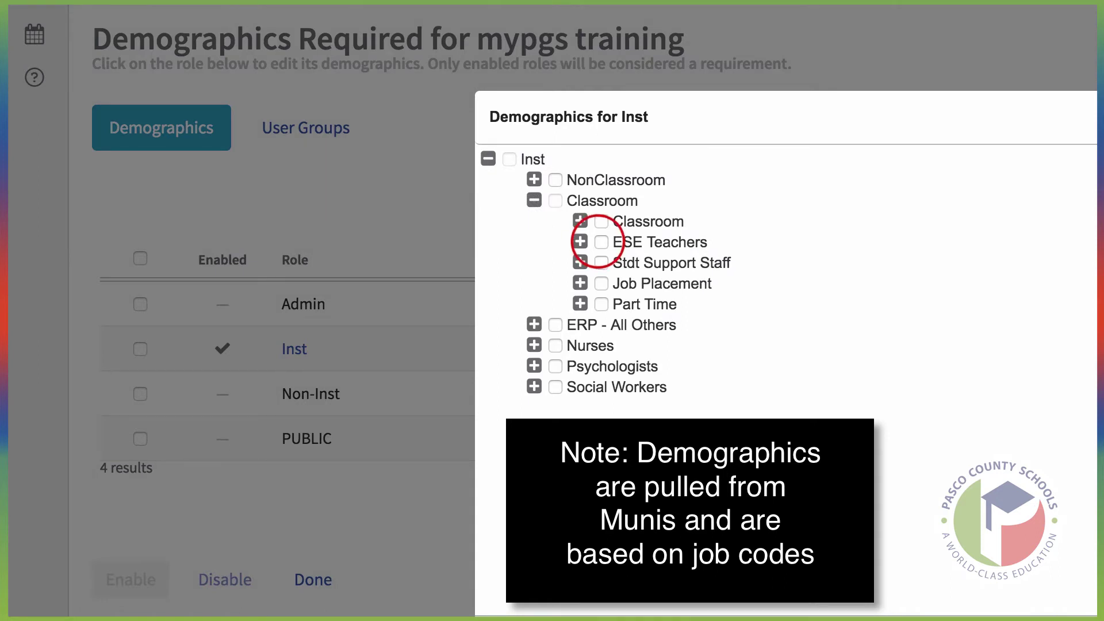
{"action": "left_click", "coordinate": [599, 241]}
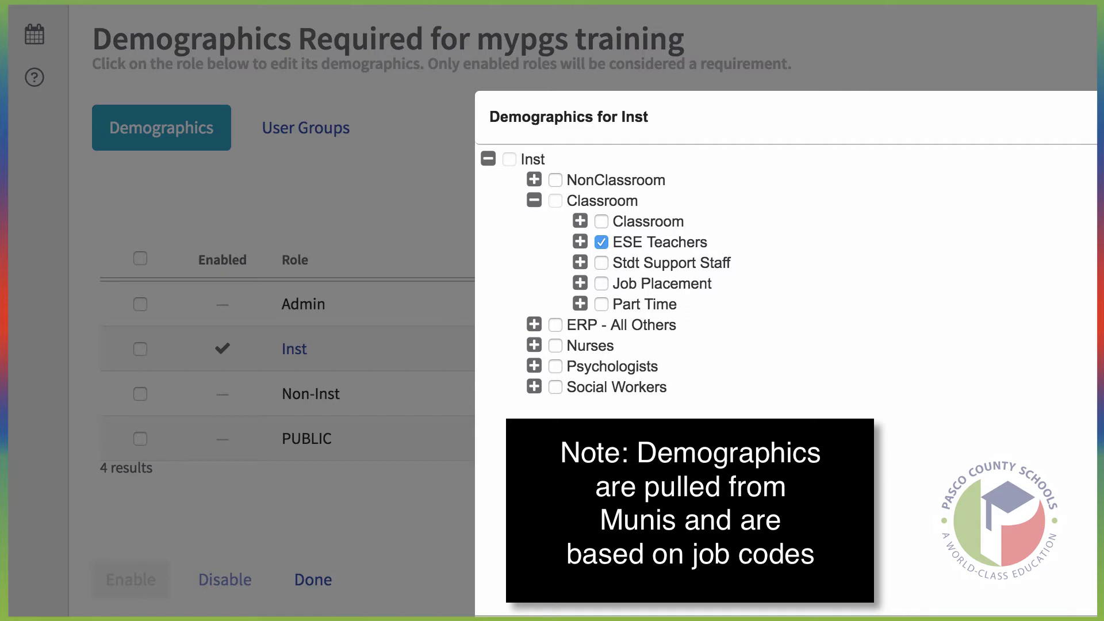
{"action": "left_click", "coordinate": [601, 222]}
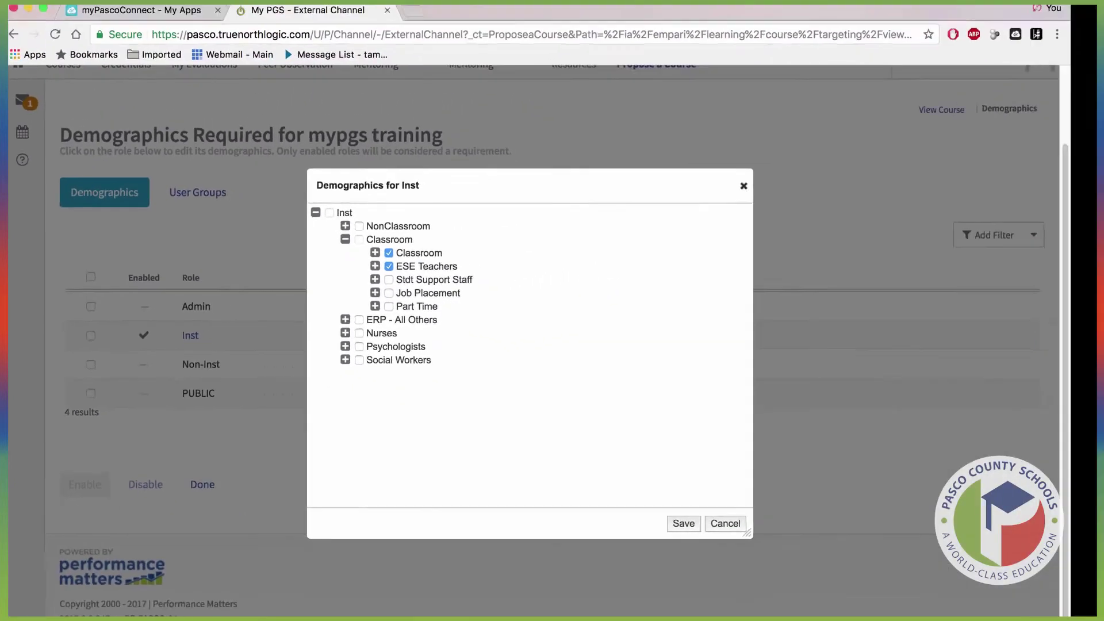
{"action": "left_click", "coordinate": [670, 518]}
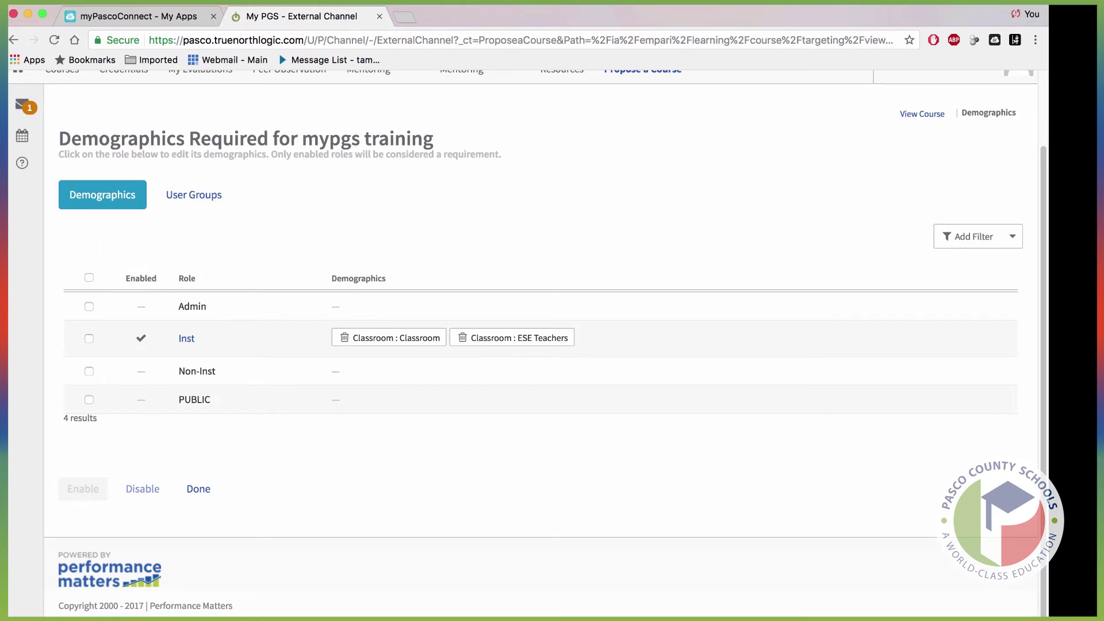
{"action": "left_click", "coordinate": [199, 489]}
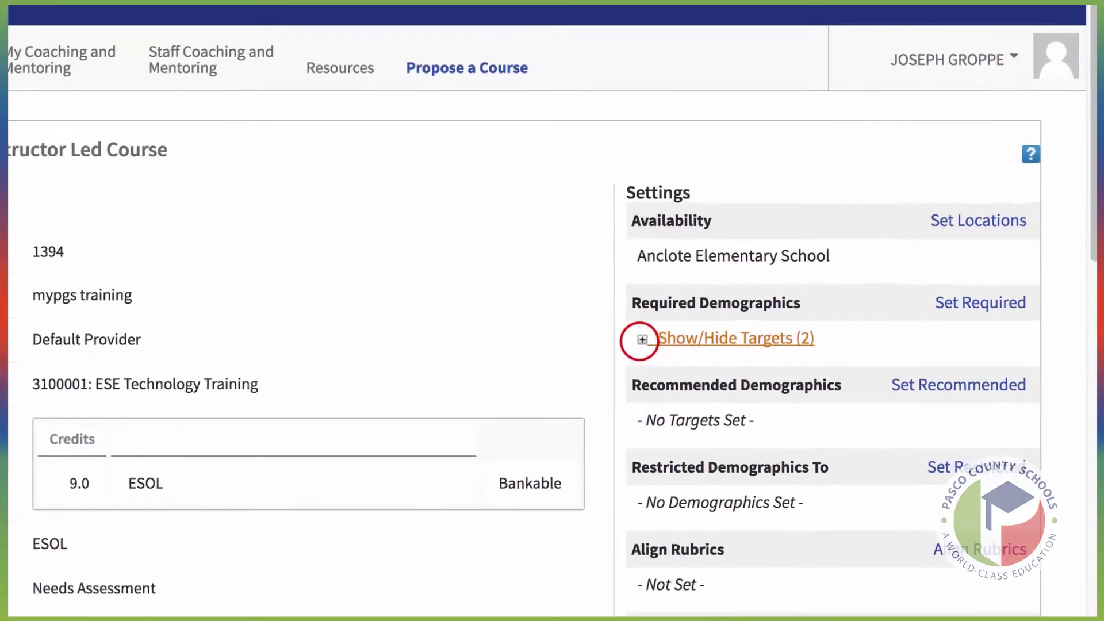
{"action": "left_click", "coordinate": [755, 329]}
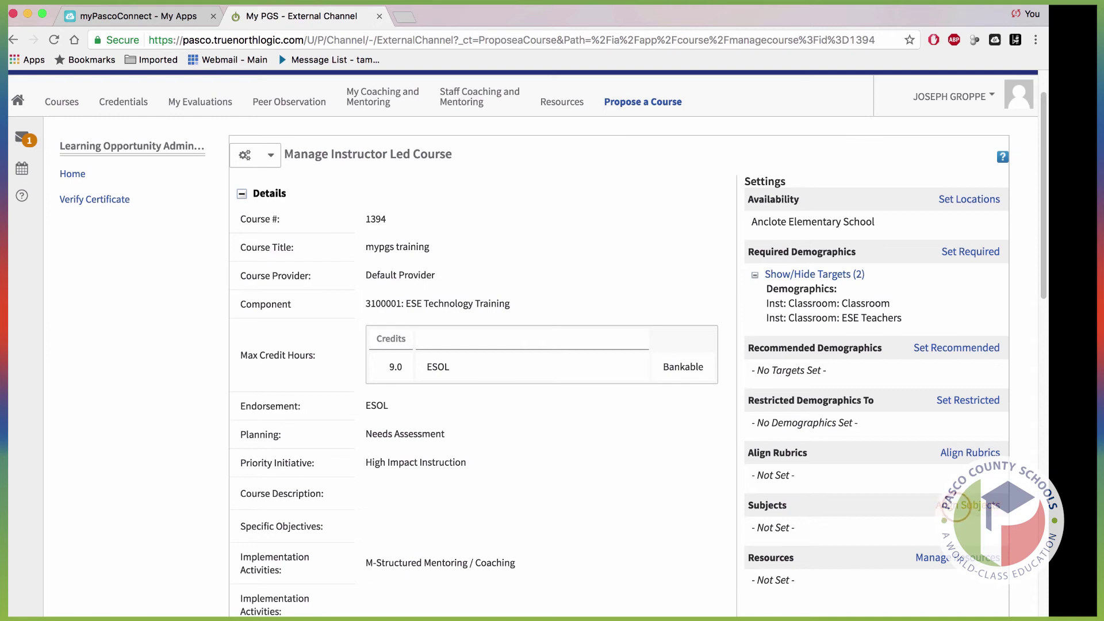
Align the course with the ESE Teachers and Science 6-8 subjects and save the alignment.
{"action": "left_click", "coordinate": [957, 505]}
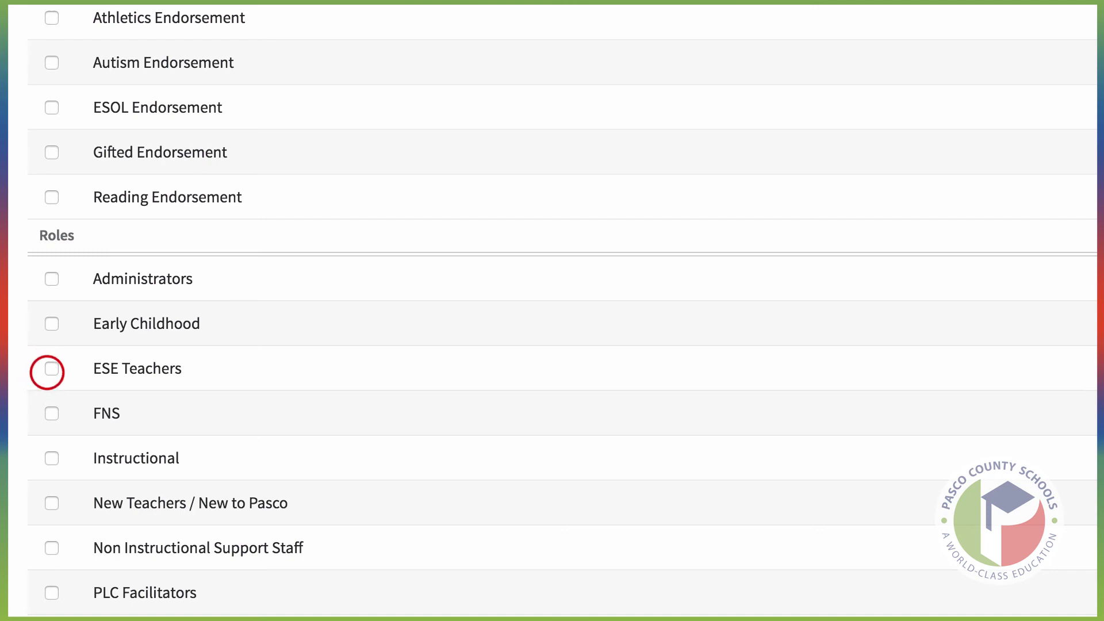
{"action": "left_click", "coordinate": [52, 369]}
{"action": "scroll", "coordinate": [552, 310], "scroll_direction": "down", "scroll_amount": 5}
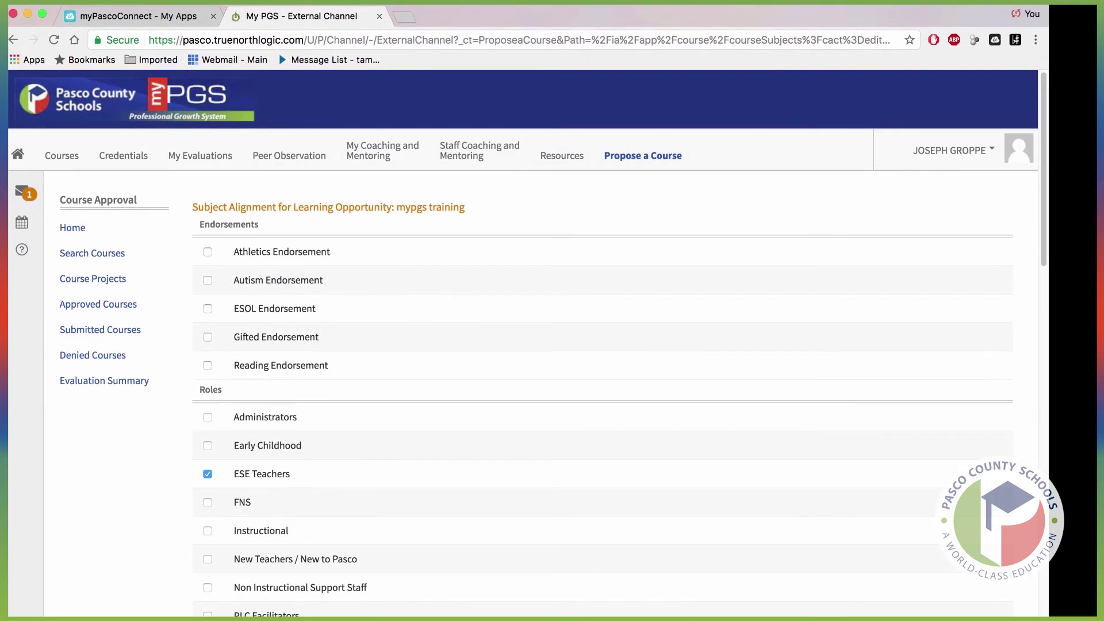
{"action": "scroll", "coordinate": [552, 311], "scroll_direction": "down", "scroll_amount": 15}
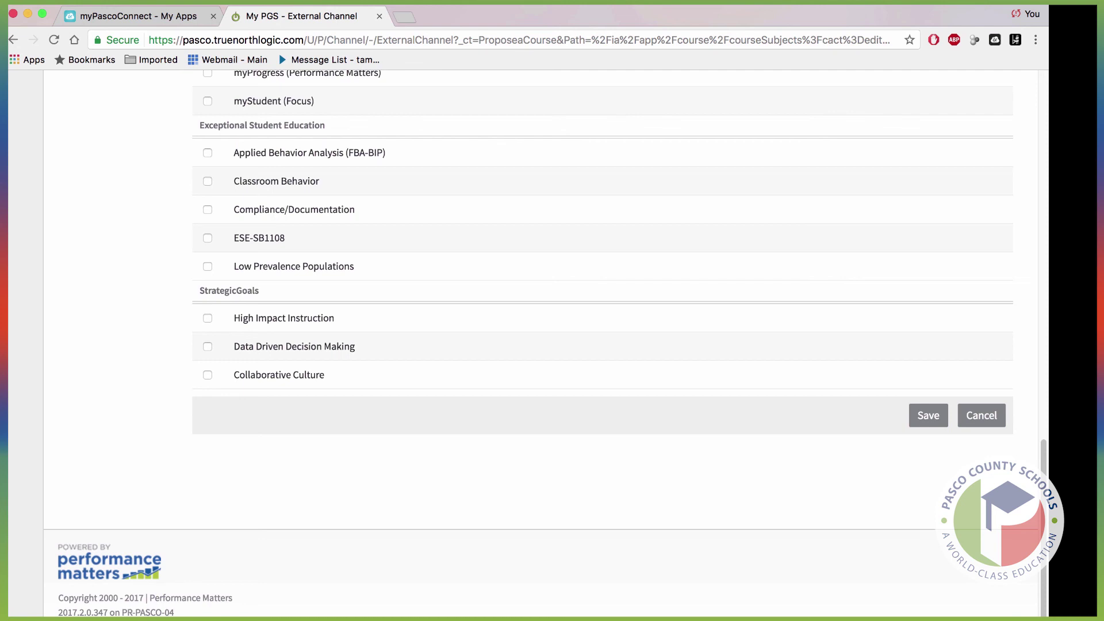
{"action": "left_click", "coordinate": [928, 416]}
{"action": "left_click", "coordinate": [928, 415]}
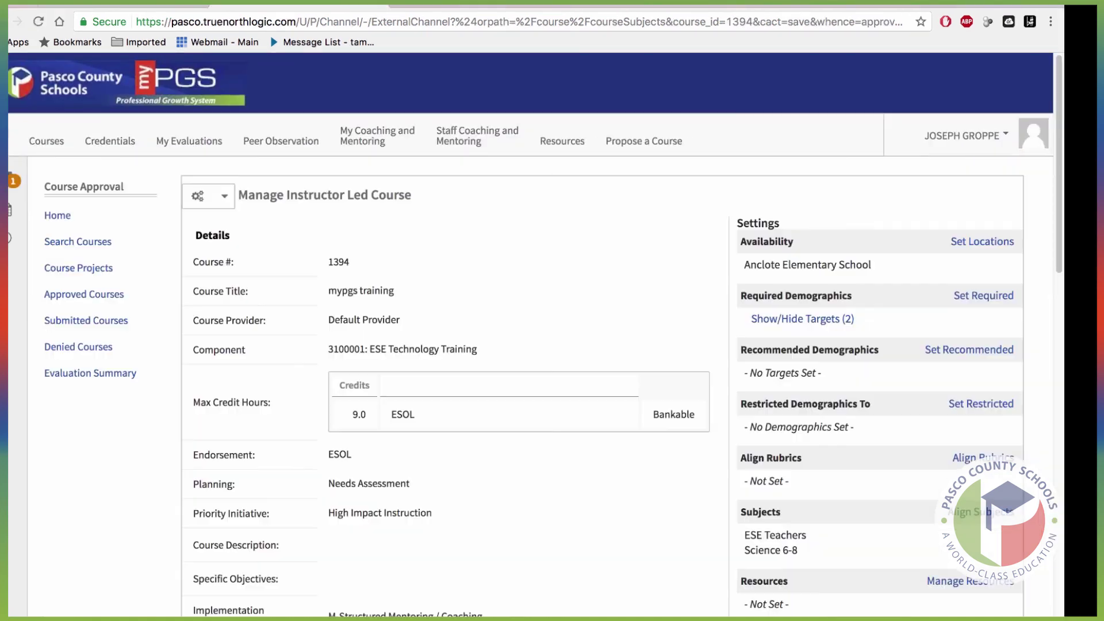